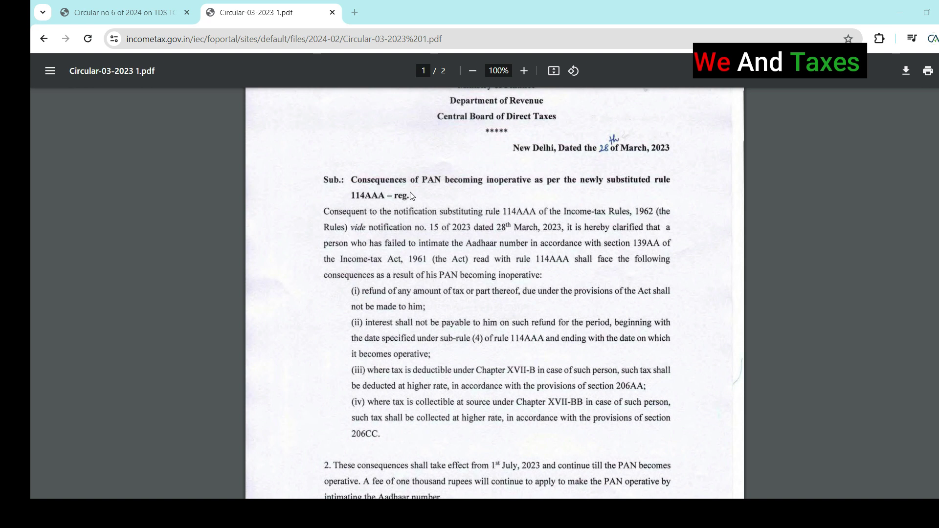
- Read Circular No. 03 of 2023 on the consequences of PAN becoming inoperative
scroll(411, 195, up, 2)
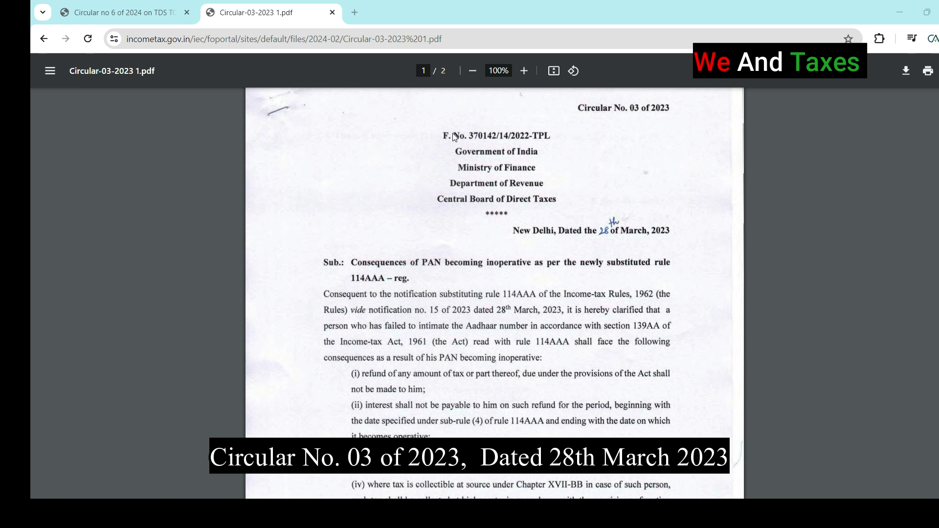
scroll(453, 133, down, 2)
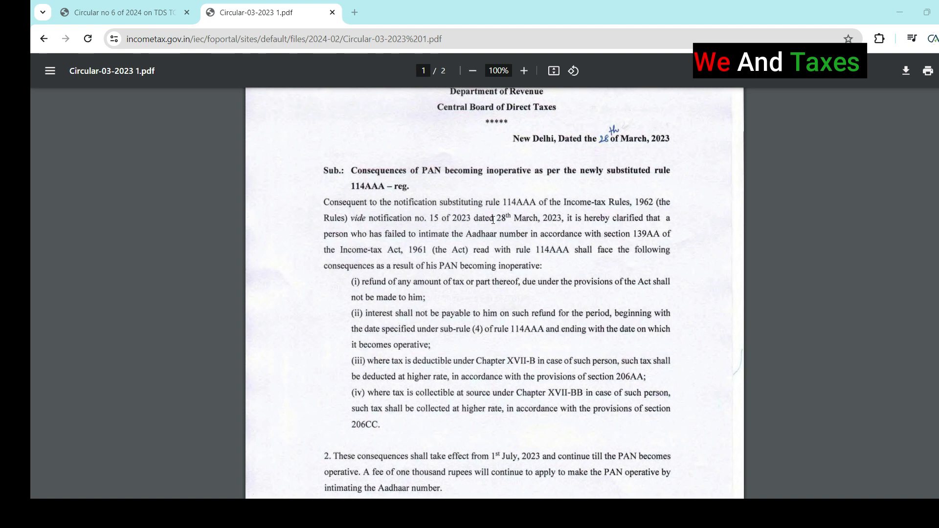
scroll(493, 220, down, 3)
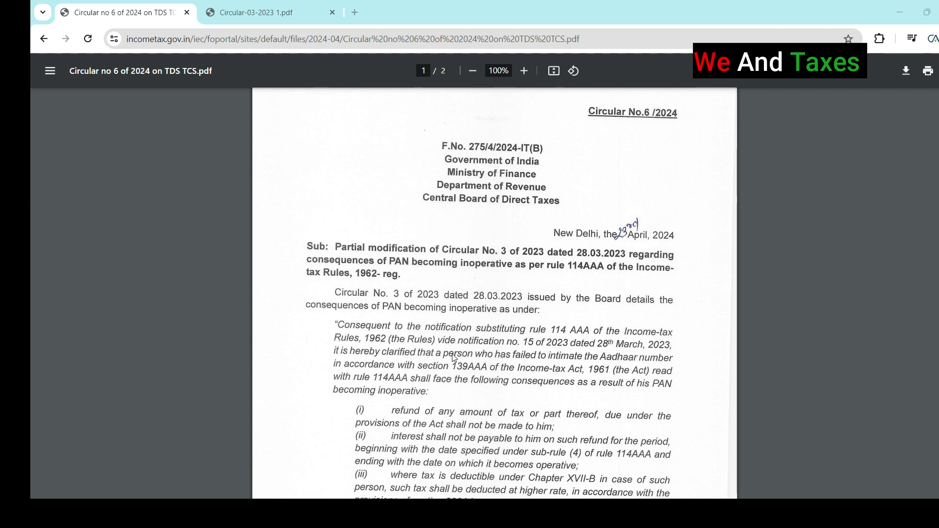
- Read both pages of Circular No. 6/2024 on the partial modification of Circular No. 3 of 2023
scroll(453, 358, up, 1)
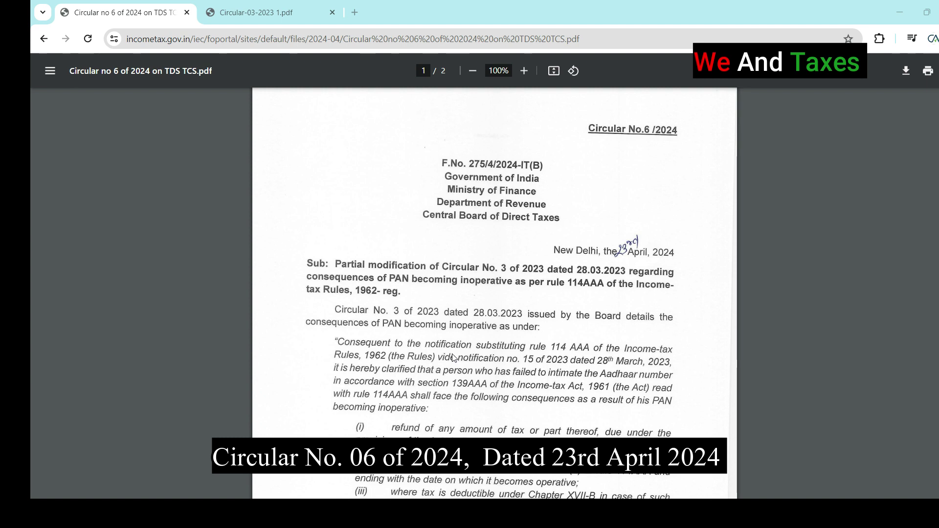
scroll(453, 358, down, 3)
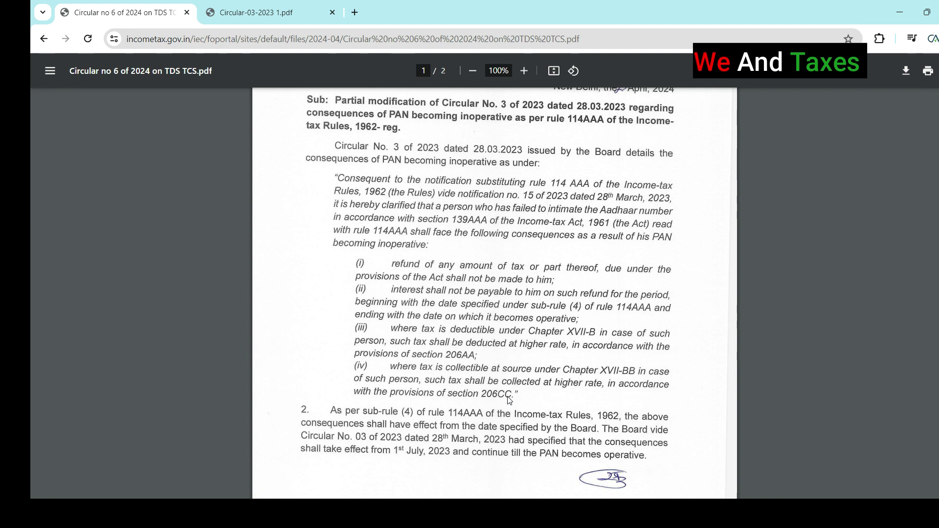
scroll(509, 400, down, 2)
scroll(509, 400, down, 2)
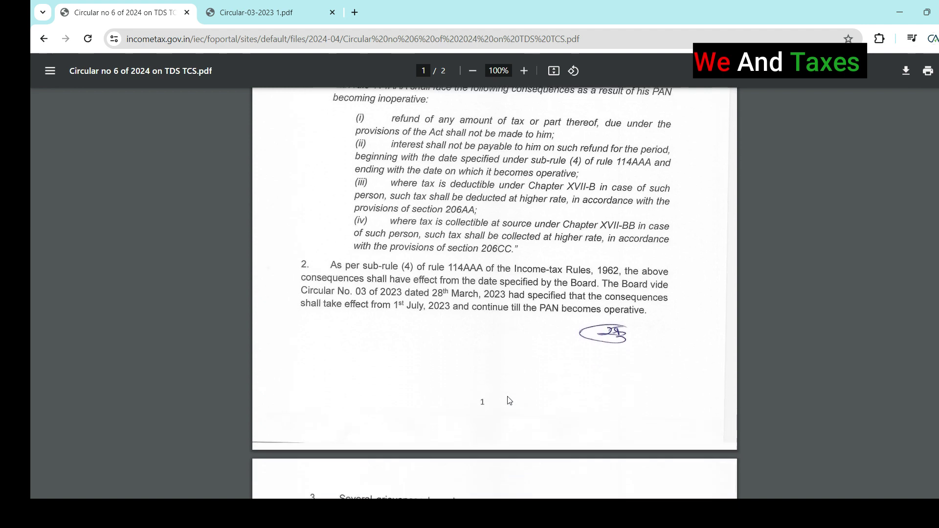
scroll(509, 400, down, 3)
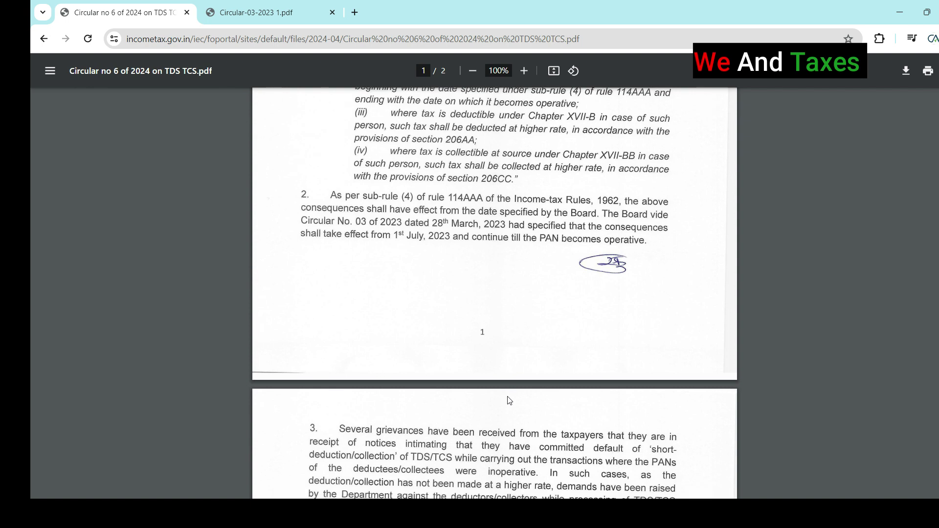
scroll(509, 400, down, 1)
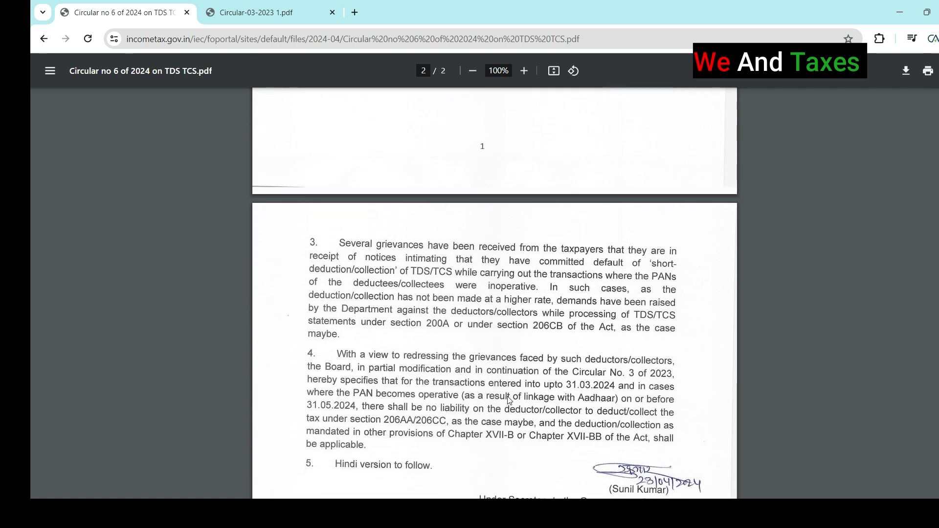
scroll(469, 250, down, 8)
scroll(470, 250, up, 7)
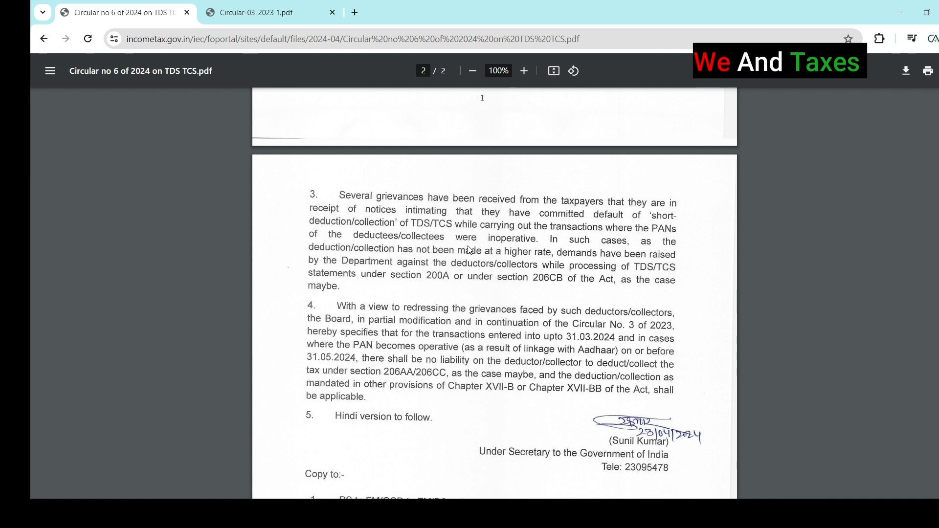
scroll(468, 250, down, 7)
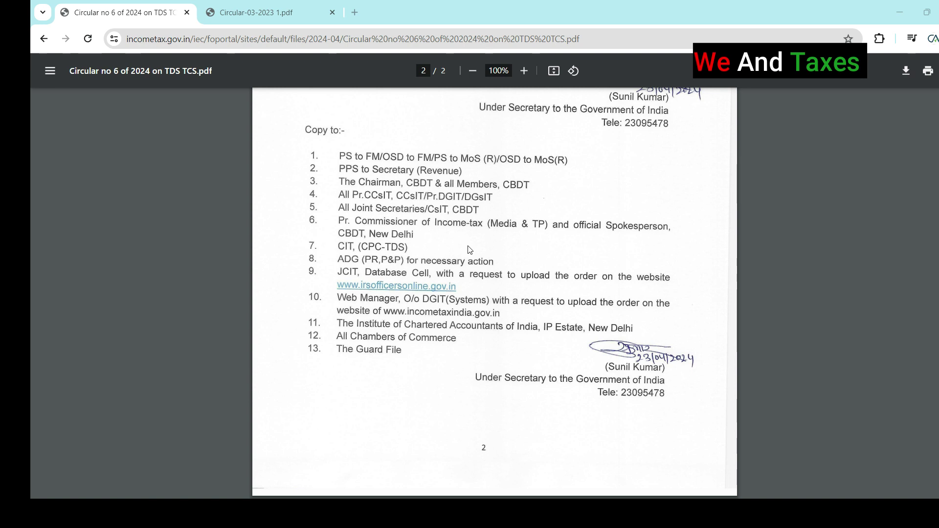
click(354, 12)
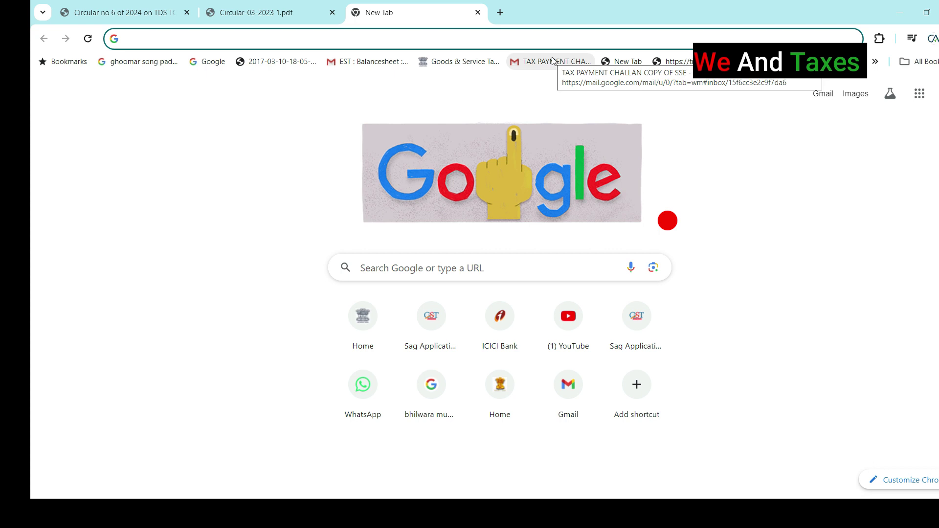
text(ww)
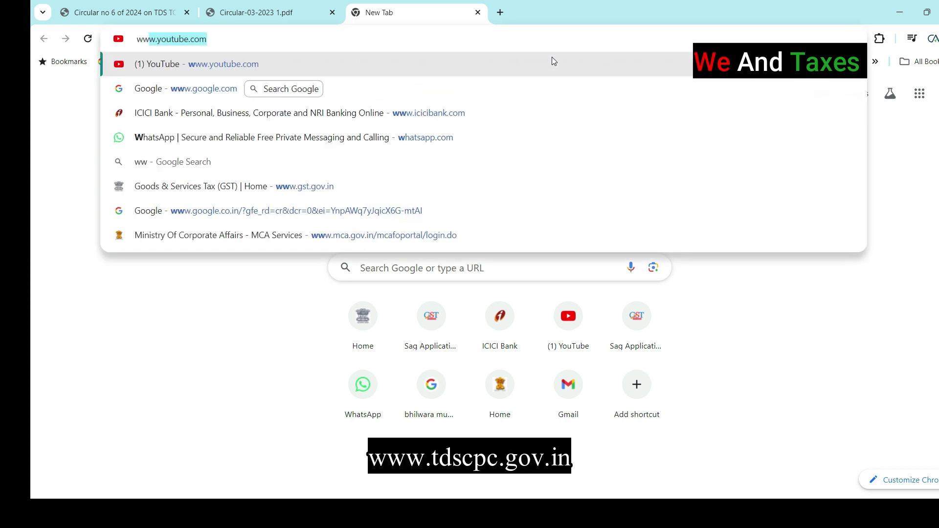
text(w.tdsc)
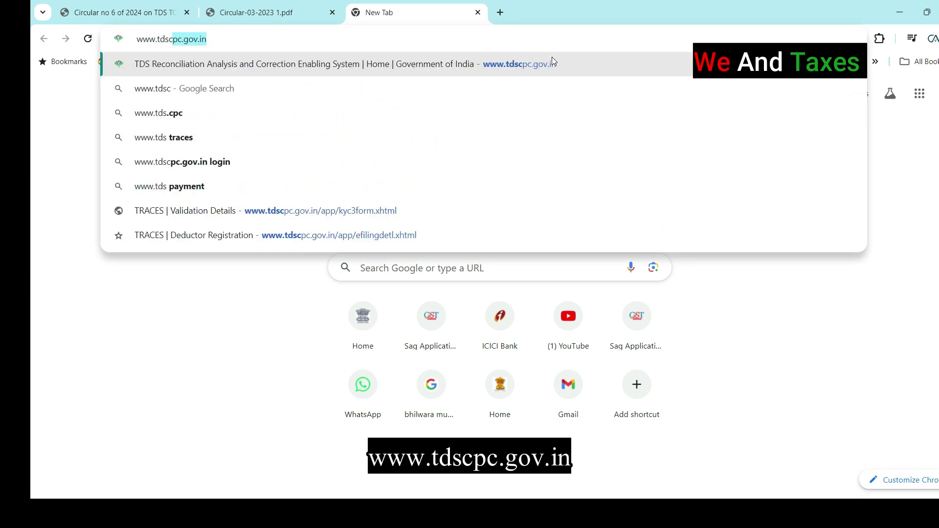
text(pc.gov.i)
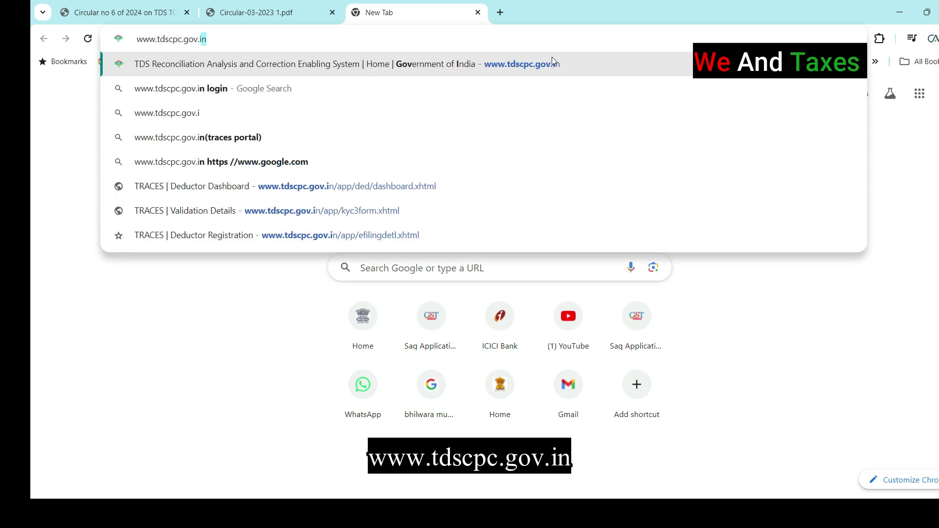
key(Return)
click(357, 377)
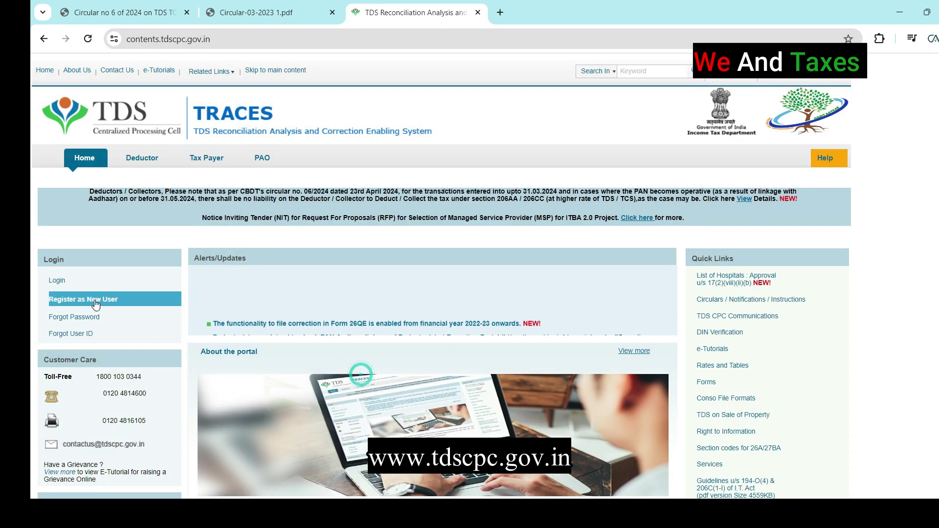
mouse_move(66, 289)
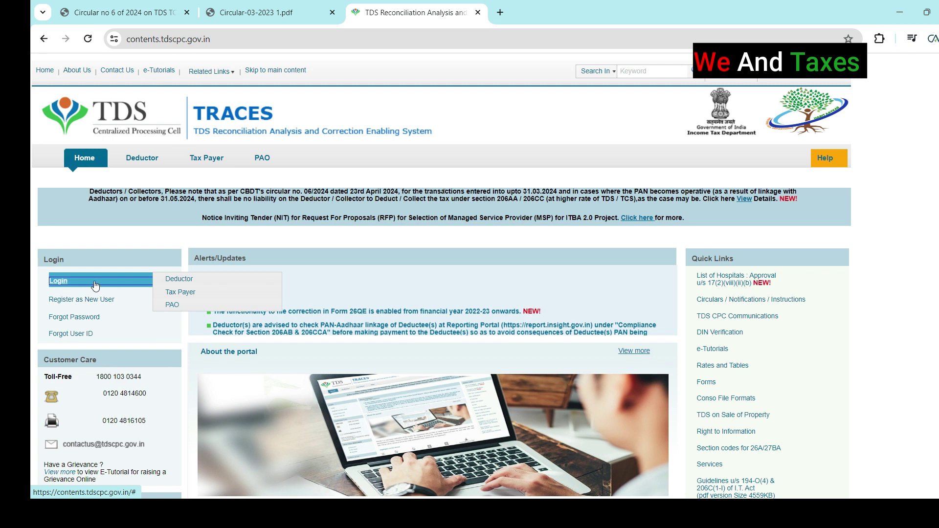
click(175, 283)
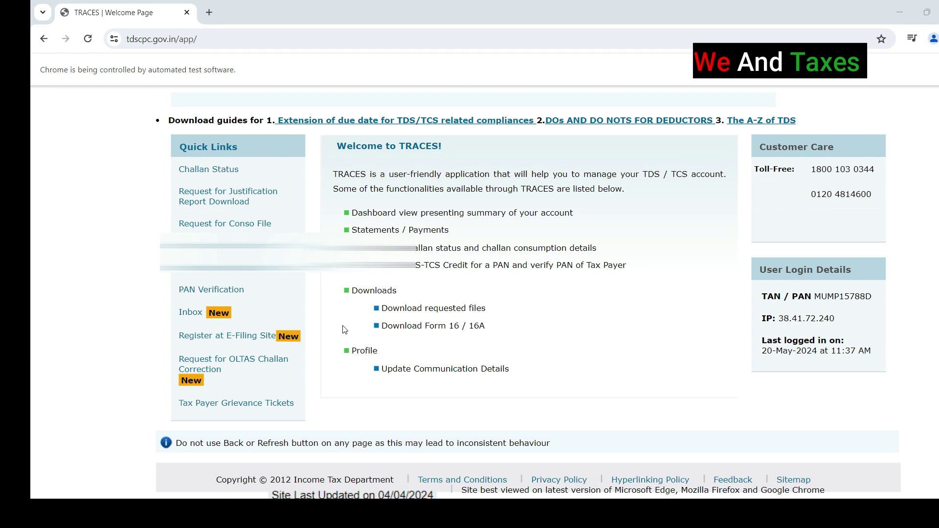
- Display the default summary for financial year 2023-24
scroll(343, 329, up, 3)
click(488, 219)
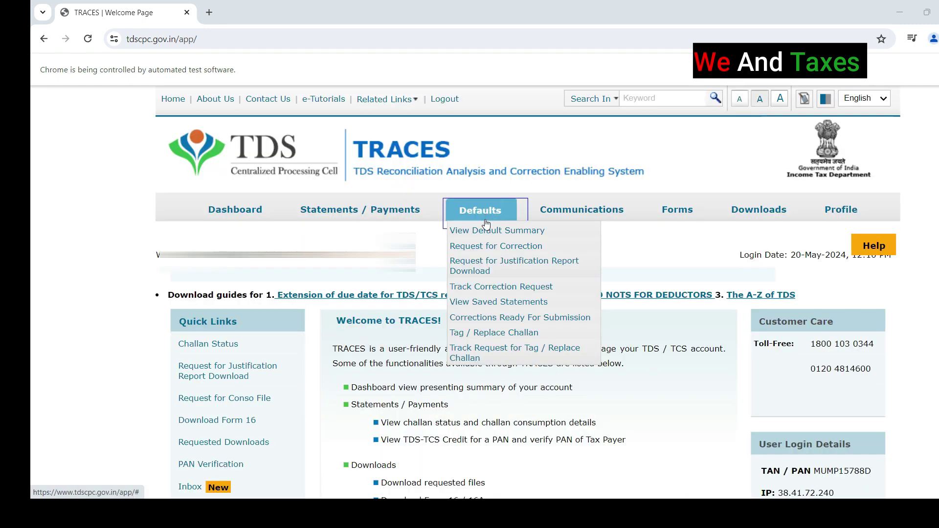
click(486, 232)
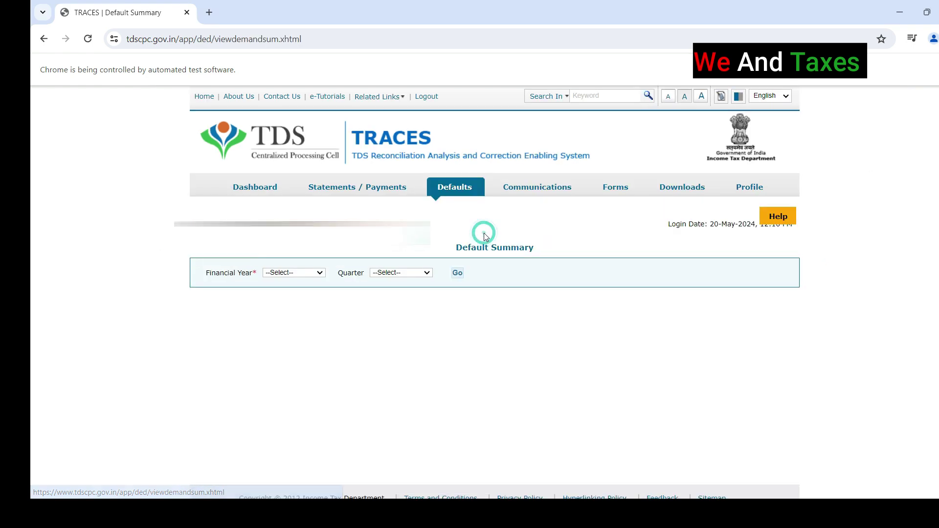
click(300, 276)
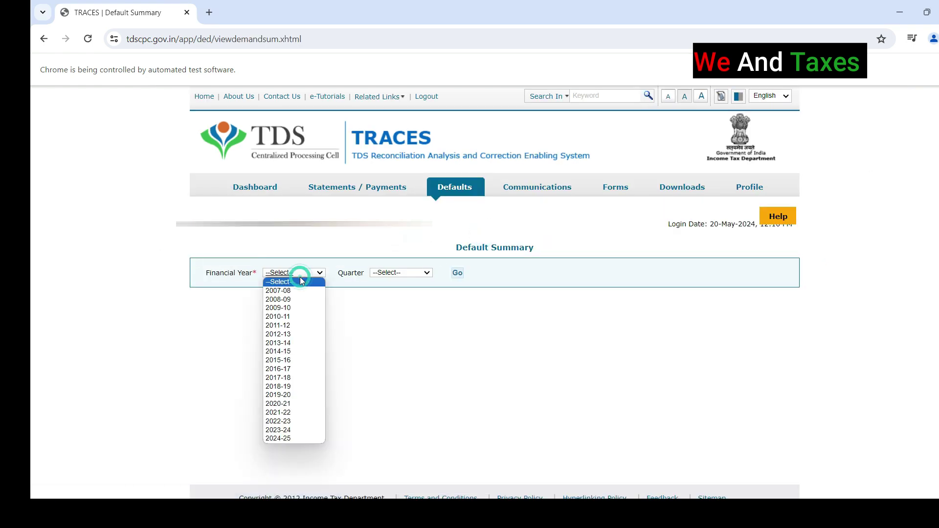
key(Down)
key(Down)
key(Down)
key(Down)
key(Down)
key(Down)
key(Down)
key(Down)
key(Down)
key(Down)
key(Down)
key(Down)
key(Down)
key(Down)
key(Down)
key(Down)
key(Down)
key(Down)
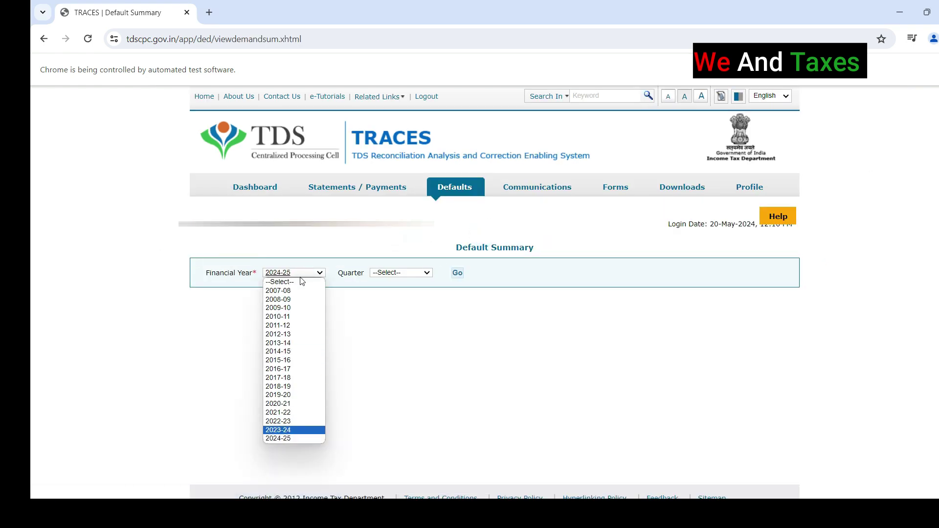
key(Up)
key(Return)
click(458, 274)
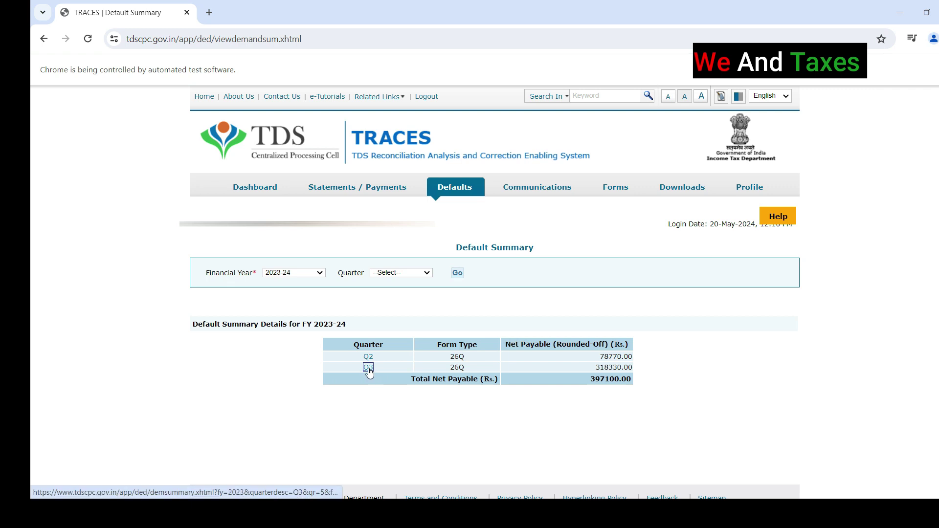
- Open the Q3 Form 26Q default details and highlight the short deduction entry
click(368, 368)
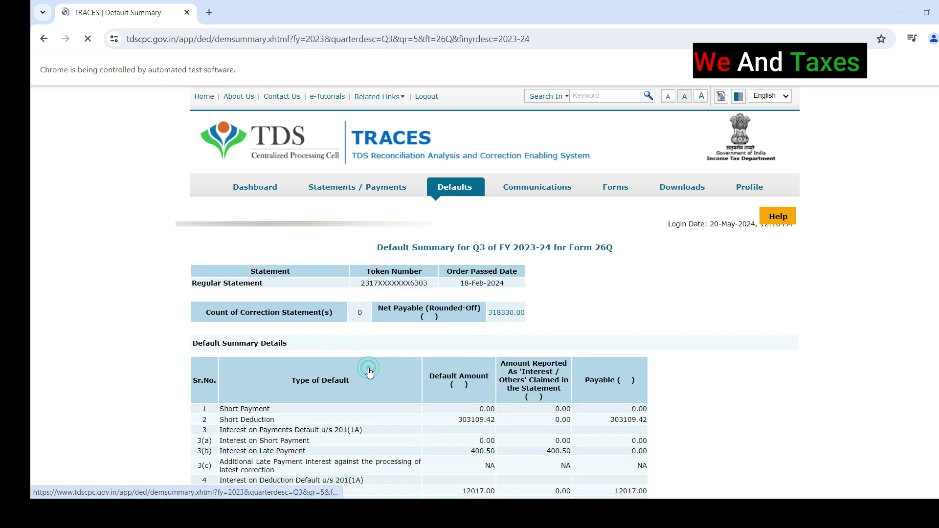
drag(221, 422, 491, 424)
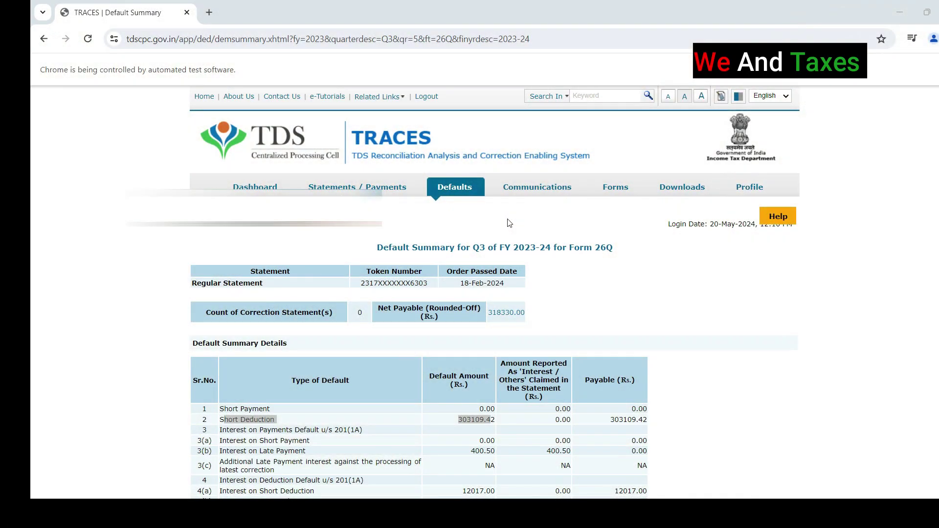
- Start a justification report download request and set its financial year to 2023-24
mouse_move(443, 193)
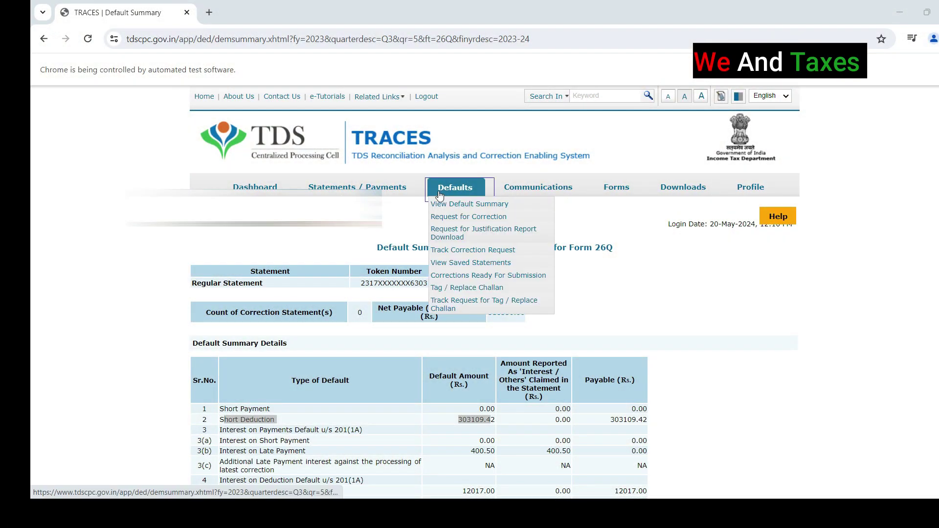
click(459, 239)
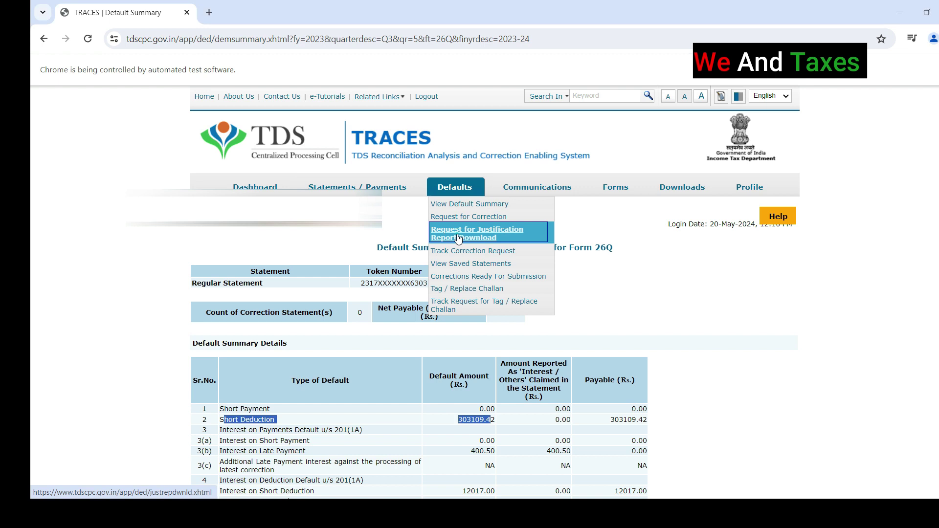
click(307, 306)
key(Down)
key(Down)
key(Down)
key(Down)
key(Down)
key(Down)
key(Down)
key(Down)
key(Down)
key(Down)
key(Down)
key(Down)
key(Down)
key(Down)
key(Down)
key(Down)
key(Down)
key(Down)
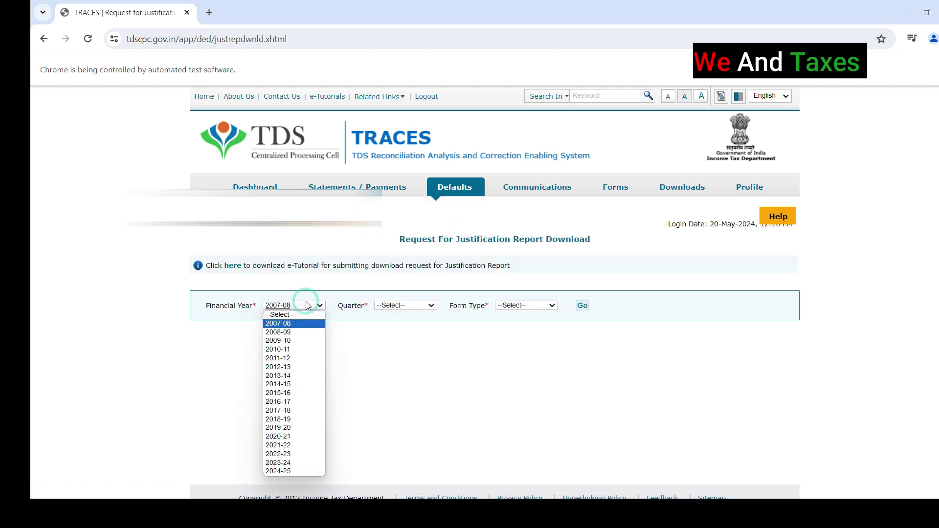
key(Up)
key(Return)
- Set the report's quarter to Q3 and form type to 26Q, and proceed with the request
key(Tab)
key(Down)
key(Down)
key(Down)
key(Tab)
key(Down)
key(Down)
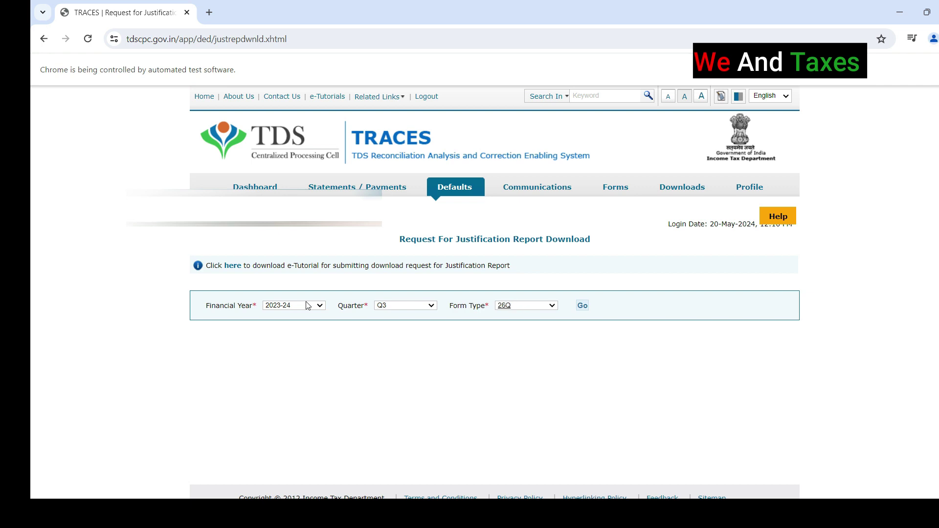
key(Return)
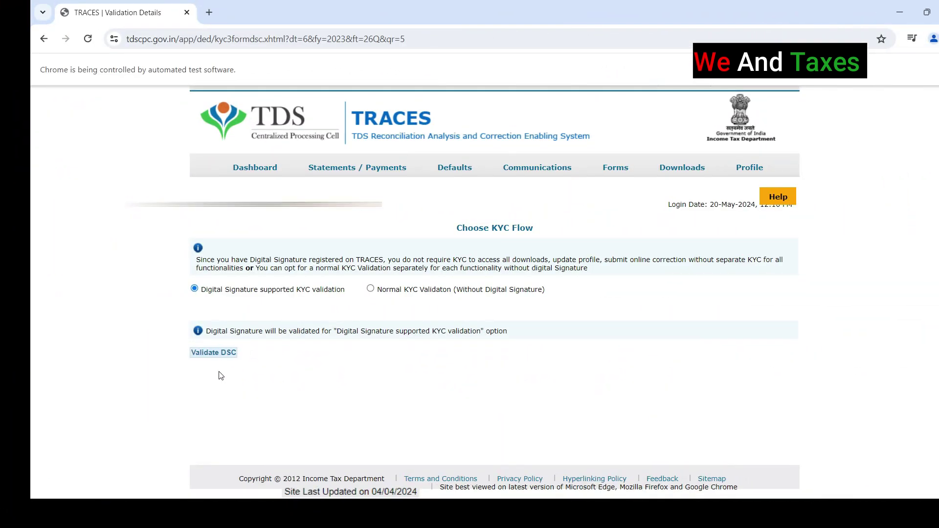
- Validate the KYC with the digital signature by choosing the certificate, signing with it and entering the token password
mouse_move(680, 168)
click(218, 355)
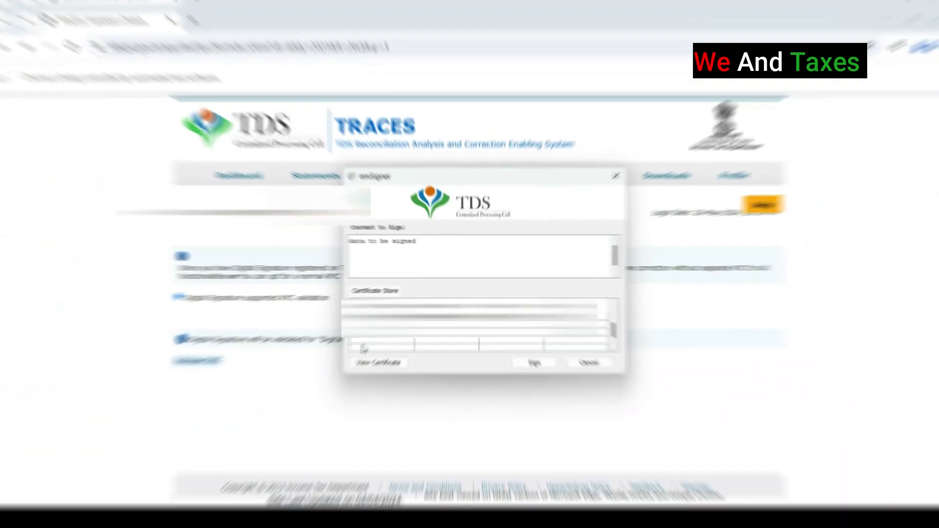
click(469, 318)
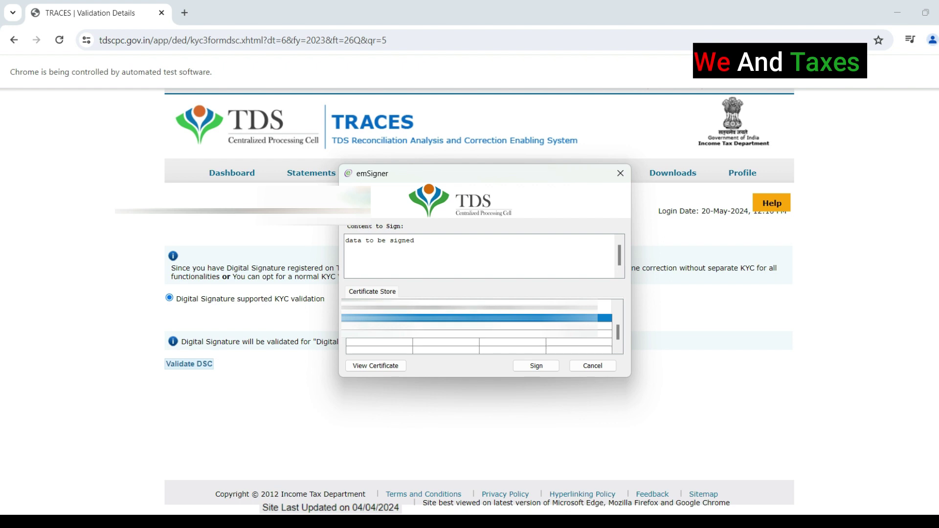
click(536, 367)
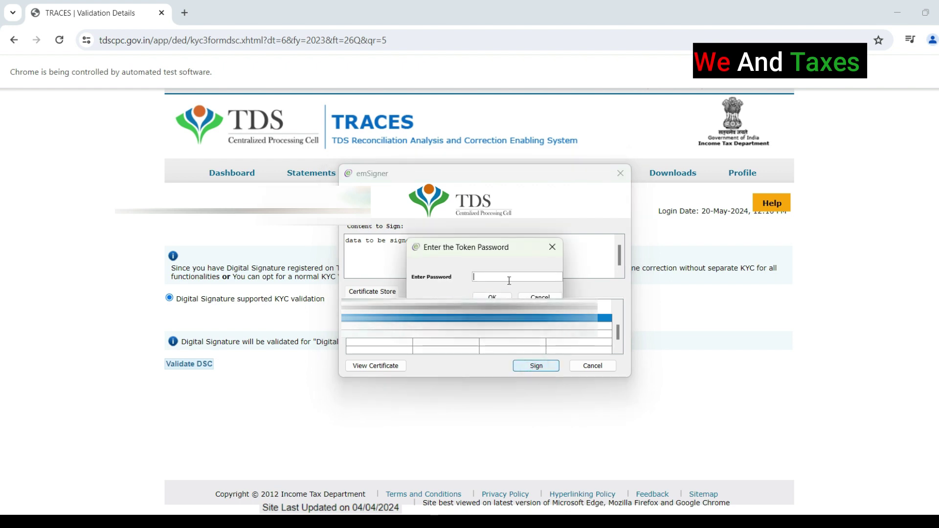
text(••••••)
click(504, 296)
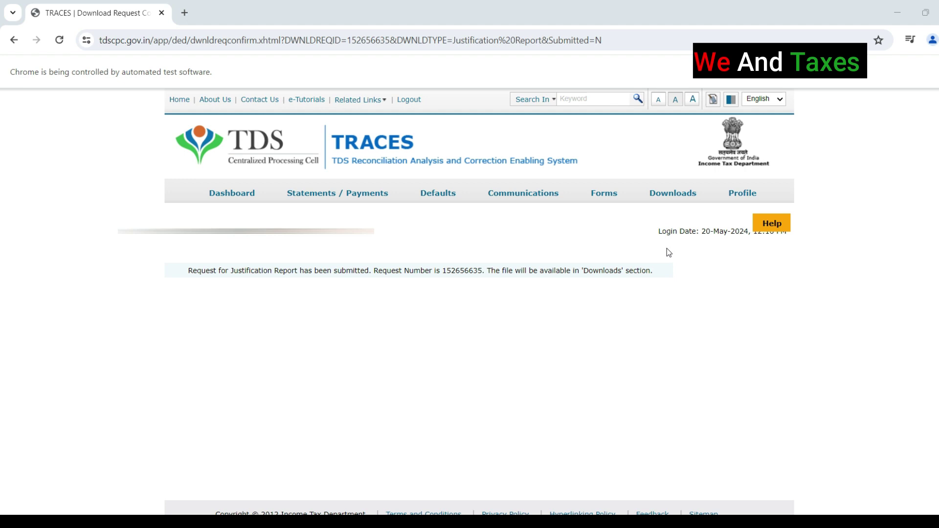
- Highlight the justification report submission message and view all files requested for download
drag(652, 271, 186, 281)
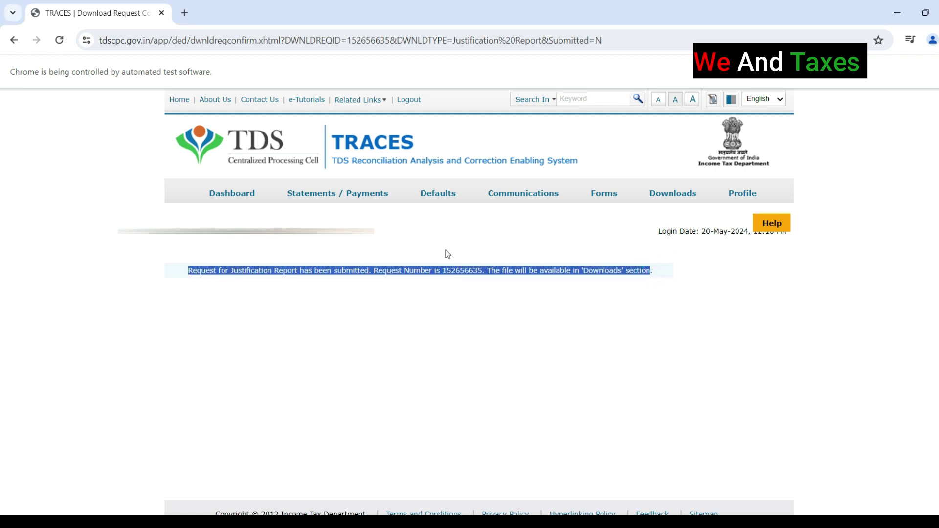
mouse_move(673, 194)
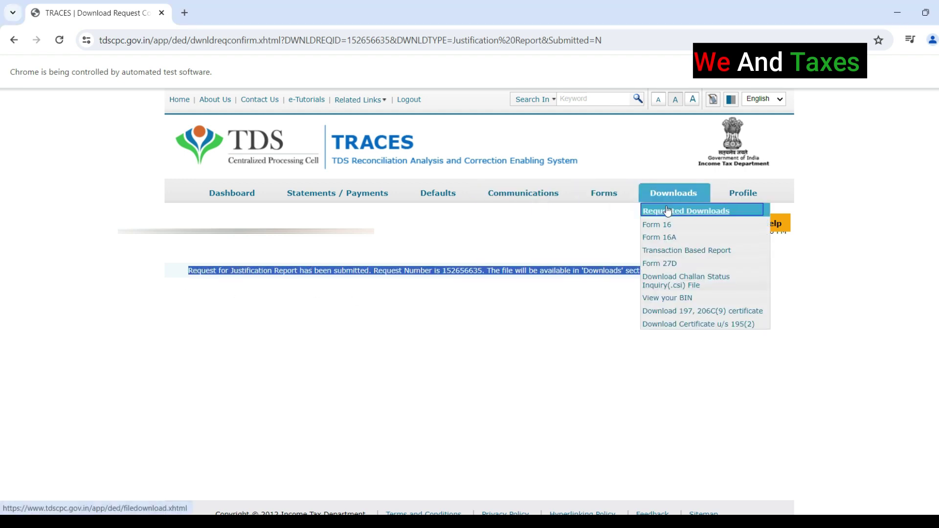
click(672, 212)
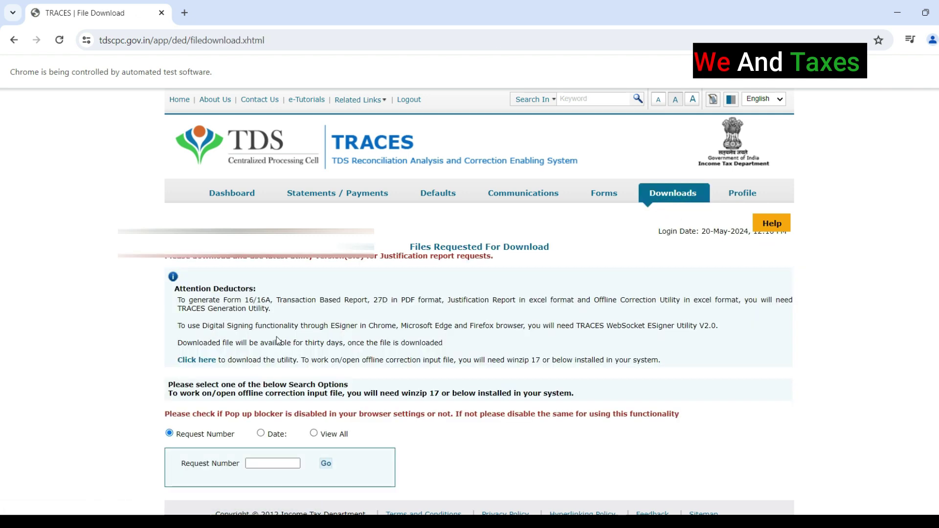
click(313, 432)
scroll(353, 432, down, 1)
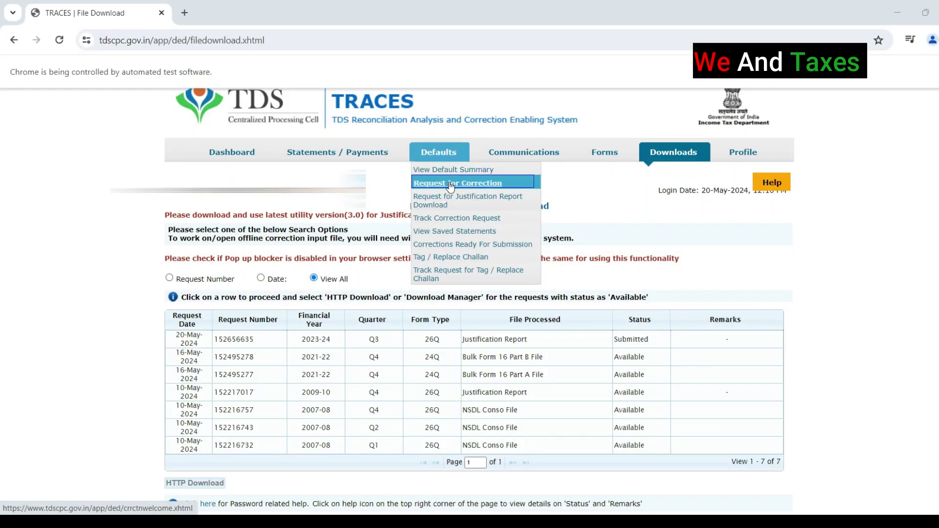
- Start a request for correction and set its financial year to 2023-24
click(450, 185)
click(275, 427)
key(Down)
key(Down)
key(Down)
key(Down)
key(Down)
key(Down)
key(Down)
key(Down)
key(Down)
key(Down)
key(Down)
key(Down)
key(Down)
key(Down)
key(Down)
key(Down)
key(Down)
key(Down)
key(Up)
key(Return)
- Set the correction request's quarter to Q3, form type to 26Q and category to Online, and submit it
key(Tab)
key(Down)
key(Down)
key(Tab)
key(Down)
key(Down)
key(Tab)
key(Down)
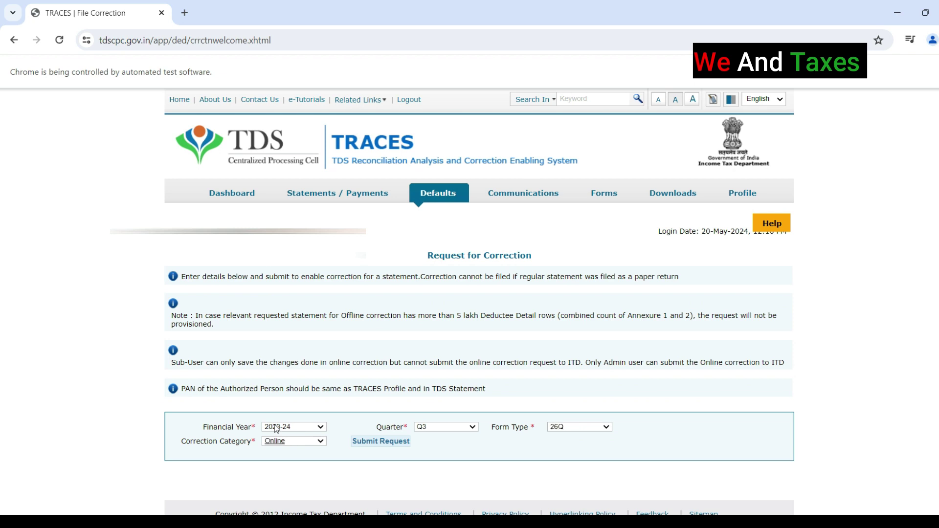
click(396, 446)
- Track all correction requests and open the available 2023-24 Q3 Form 26Q request for correction
click(262, 313)
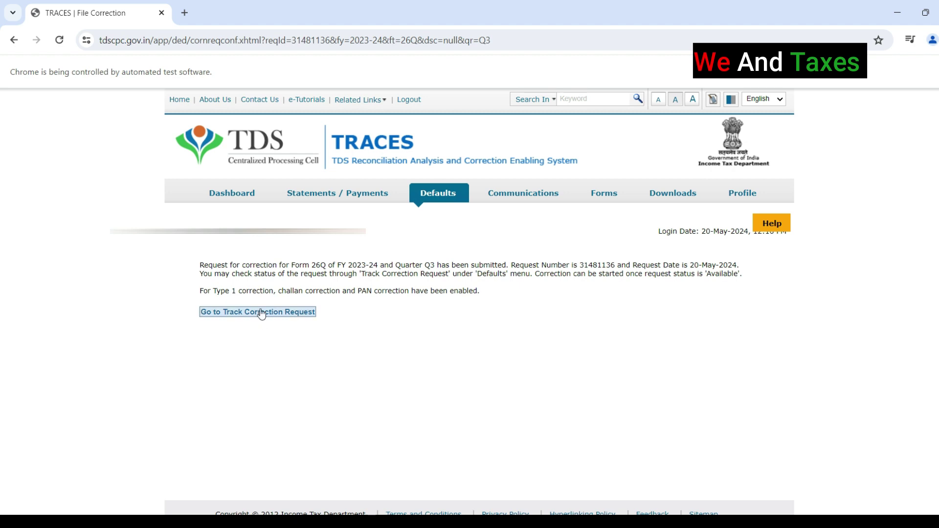
click(253, 315)
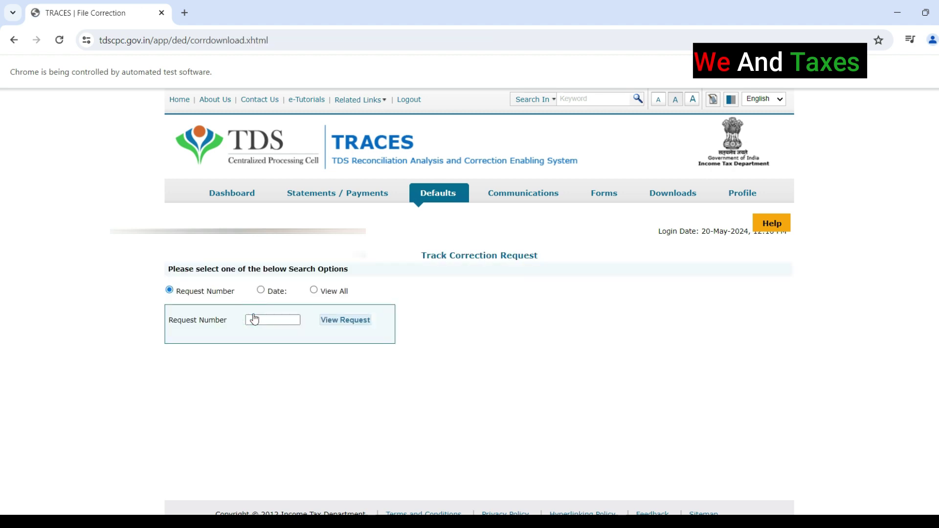
click(313, 290)
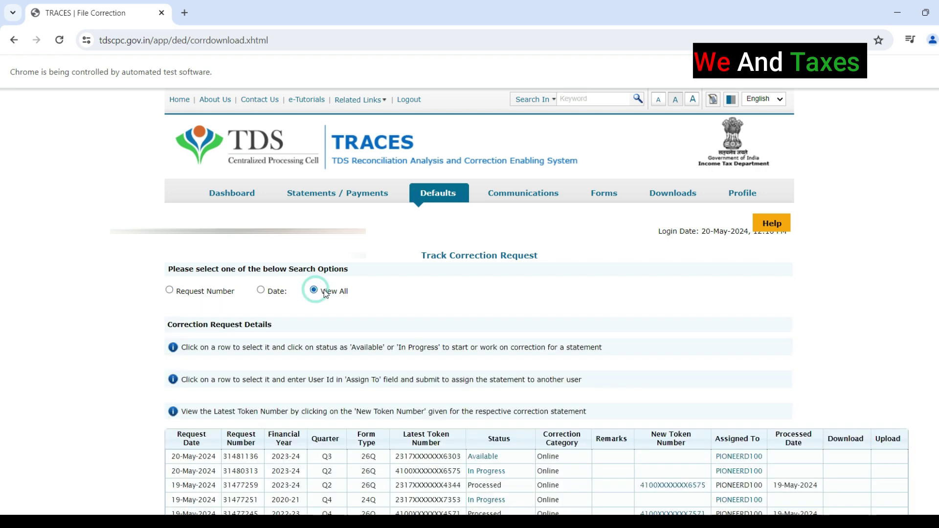
scroll(494, 282, down, 3)
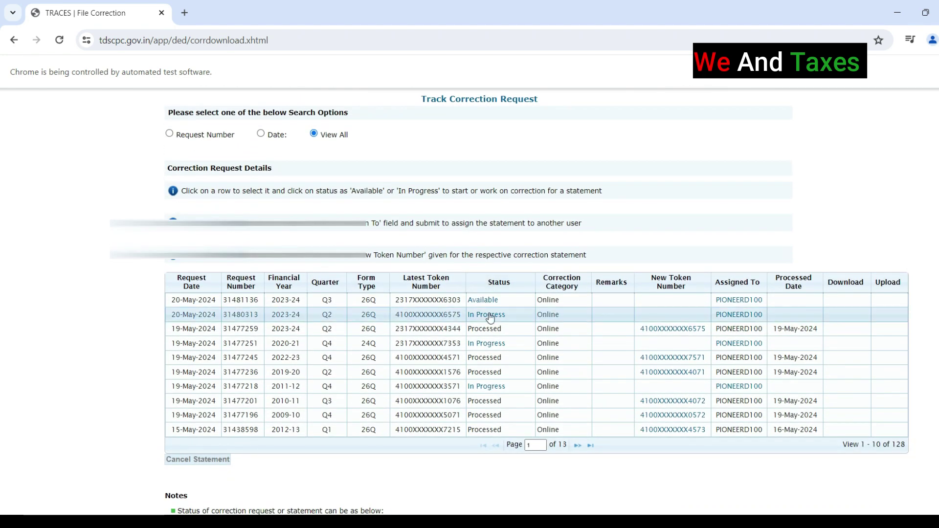
drag(277, 299, 383, 299)
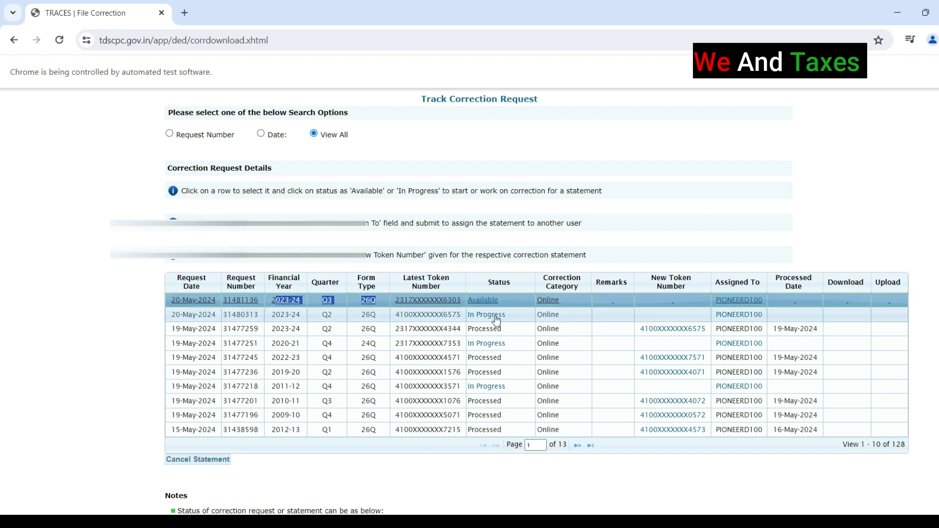
click(485, 301)
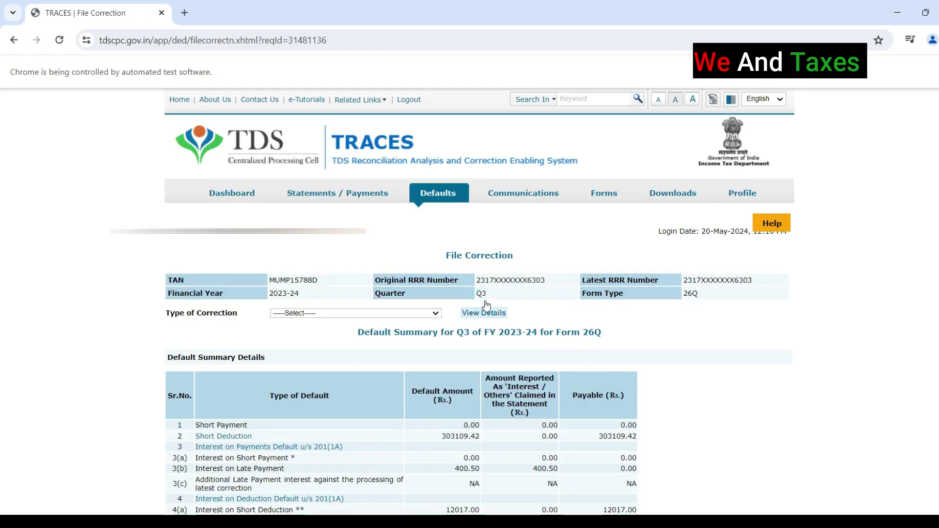
- Examine the Q3 default summary and highlight the late filing levy amounts
scroll(485, 305, down, 2)
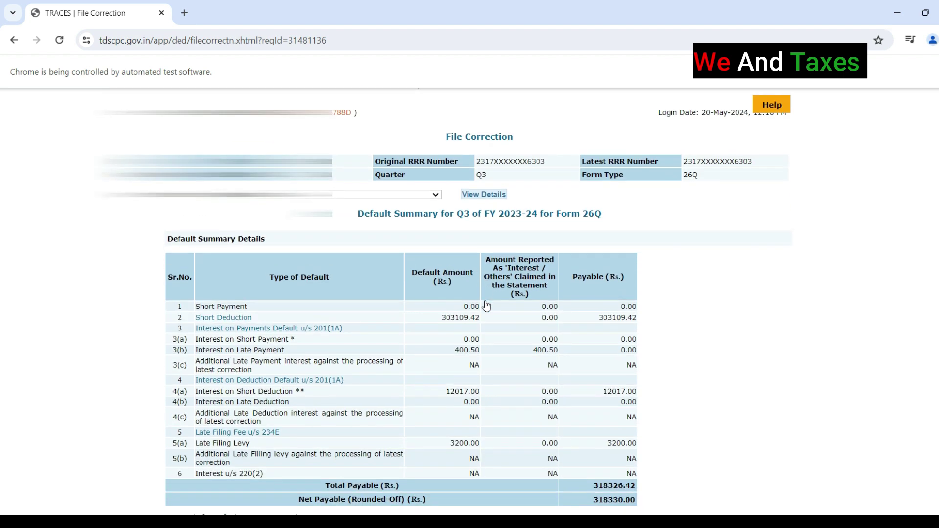
scroll(486, 305, down, 1)
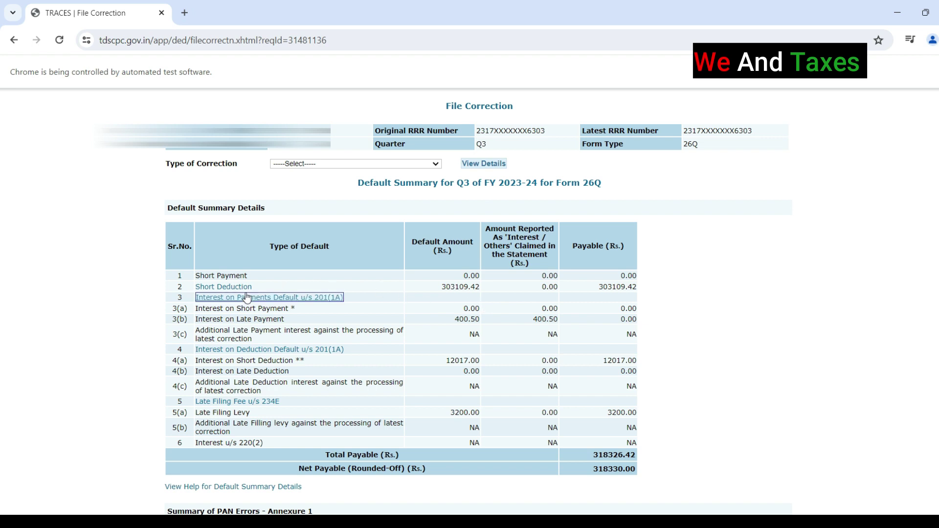
drag(469, 411, 616, 412)
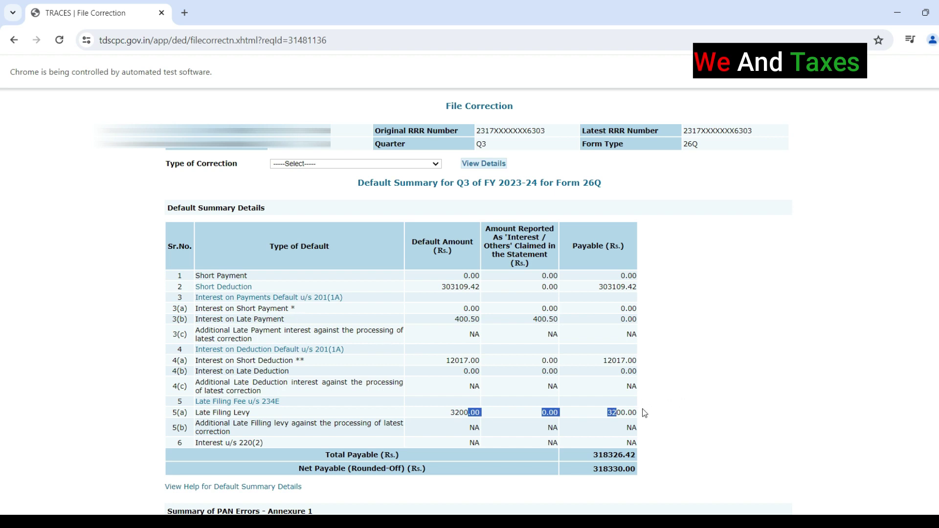
- Open the short deduction deductee rows, page through to page 4 and return to the first page
click(227, 288)
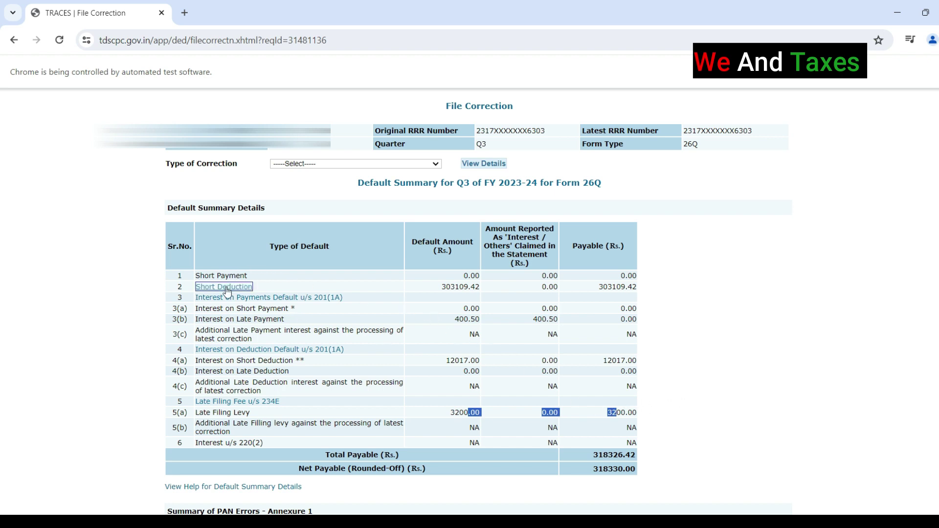
scroll(444, 302, down, 6)
scroll(444, 302, down, 5)
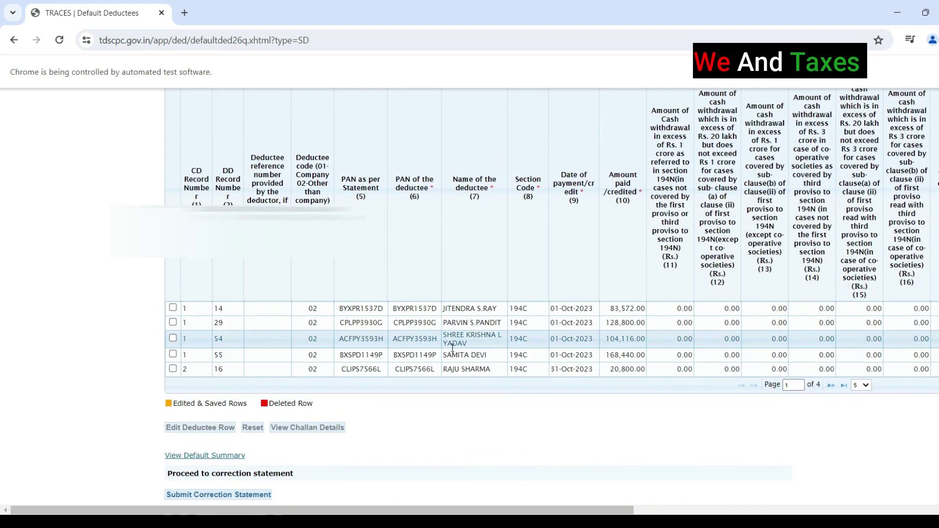
click(831, 385)
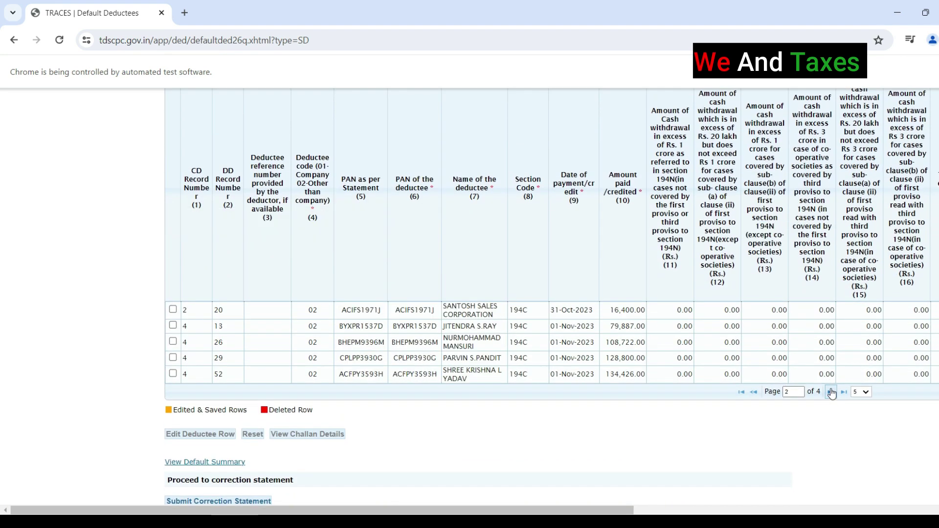
click(831, 391)
click(830, 392)
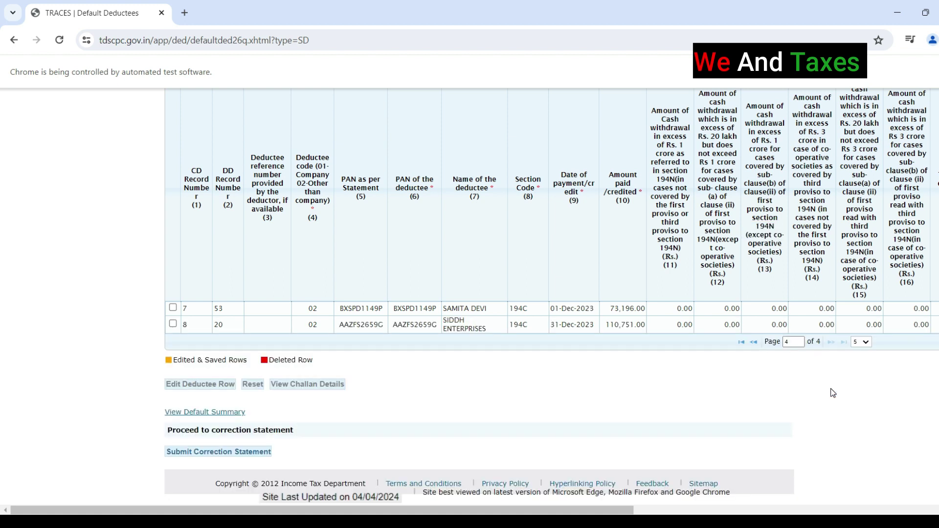
click(741, 341)
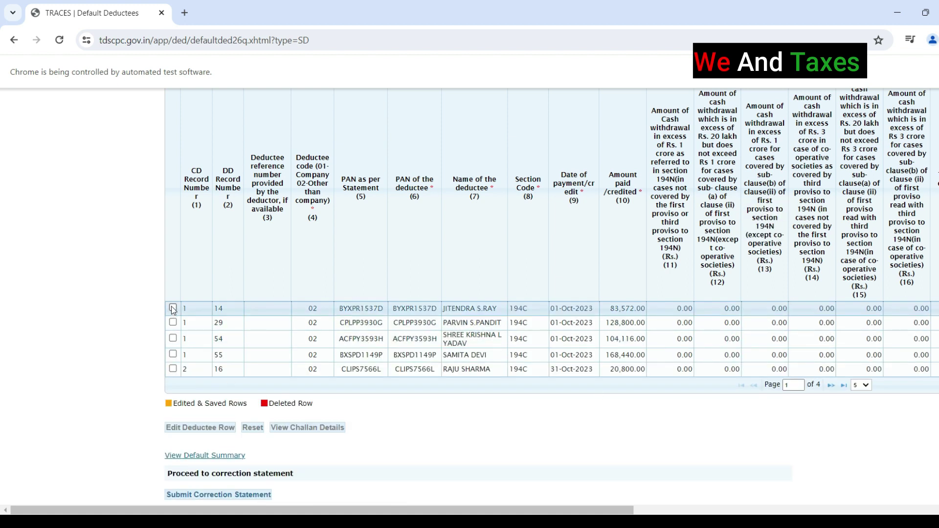
- Edit the deductee row with DD record number 14, check its PAN and save the row to the statement
click(173, 308)
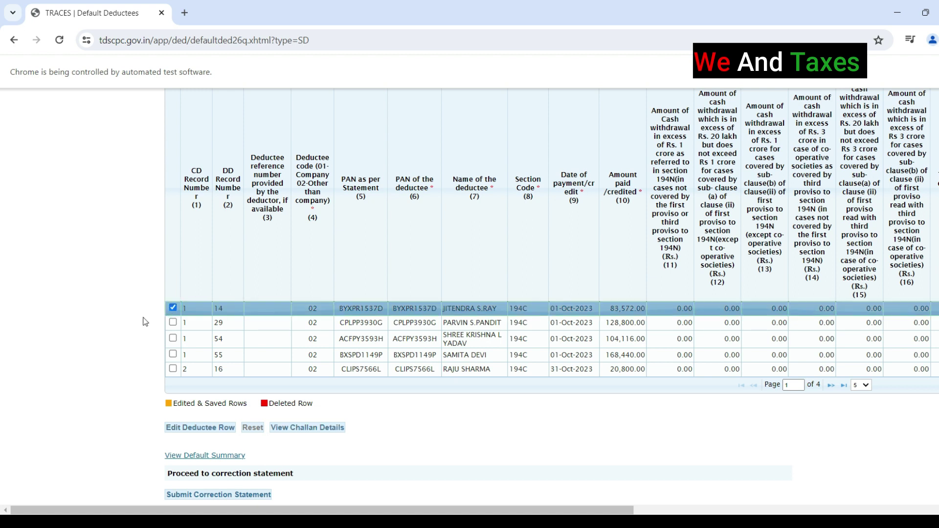
click(196, 429)
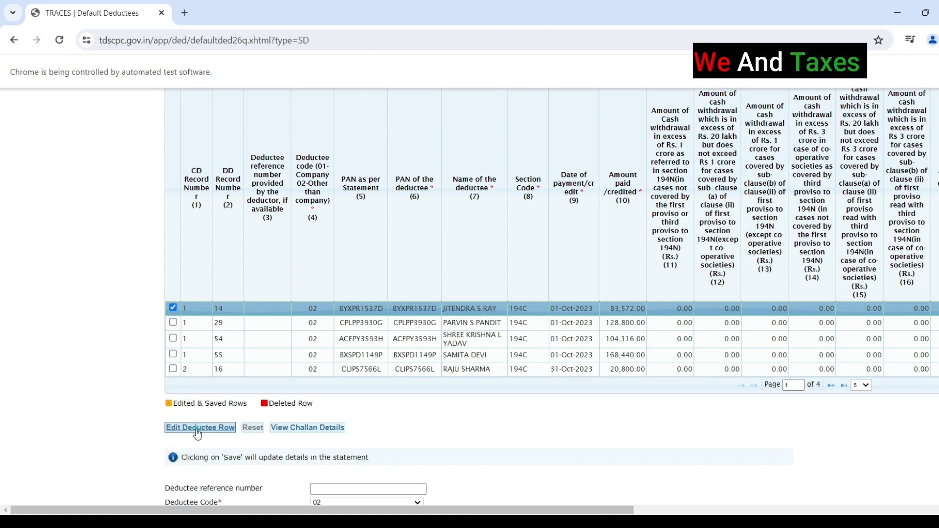
scroll(293, 294, down, 5)
click(355, 203)
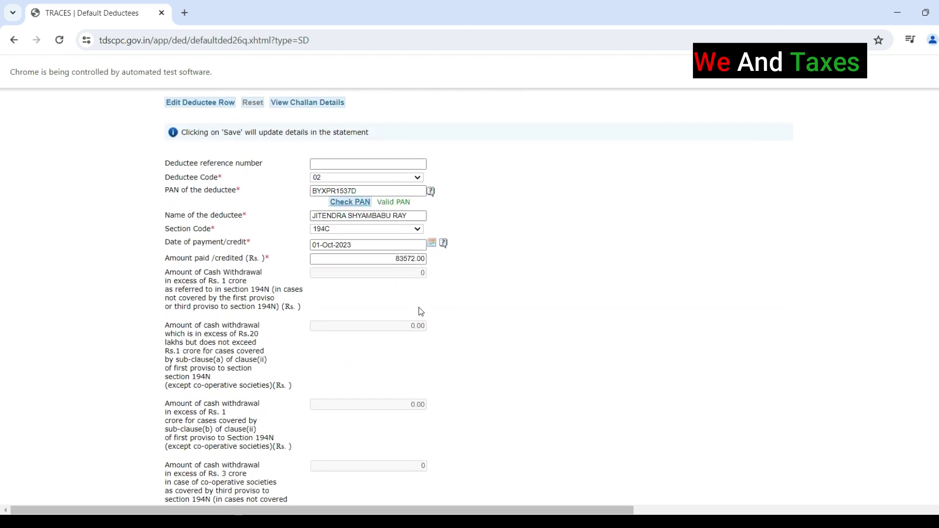
scroll(419, 307, down, 8)
click(175, 394)
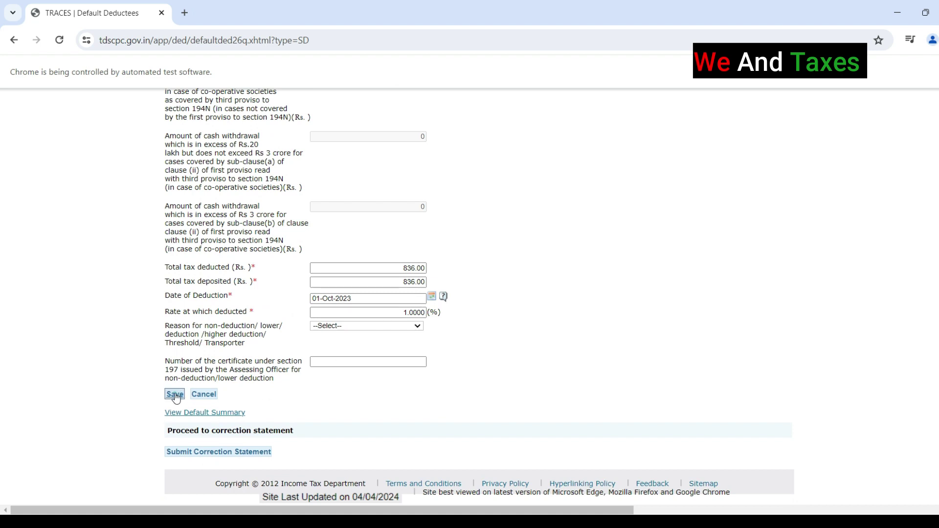
click(544, 124)
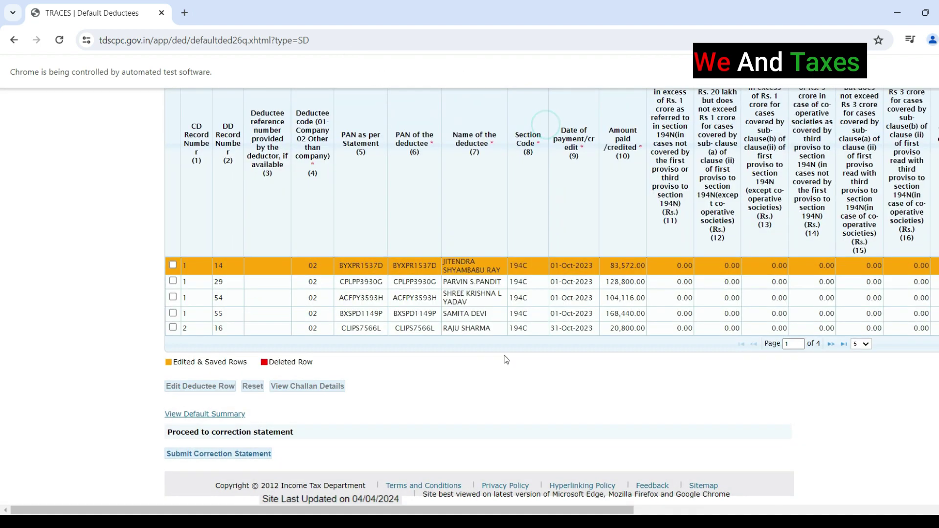
- Edit the deductee row with DD record number 29, check its PAN, save it and go to the next deductee page
click(173, 282)
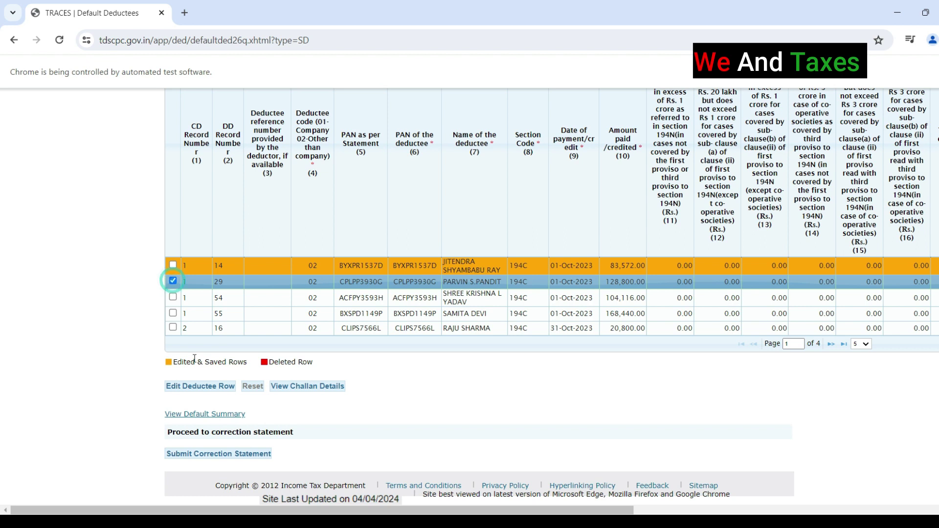
click(202, 387)
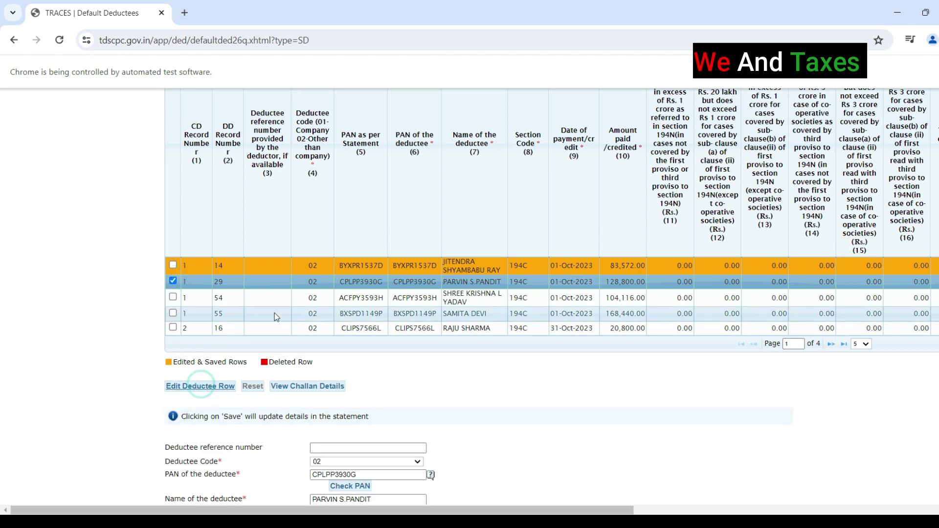
scroll(341, 321, down, 3)
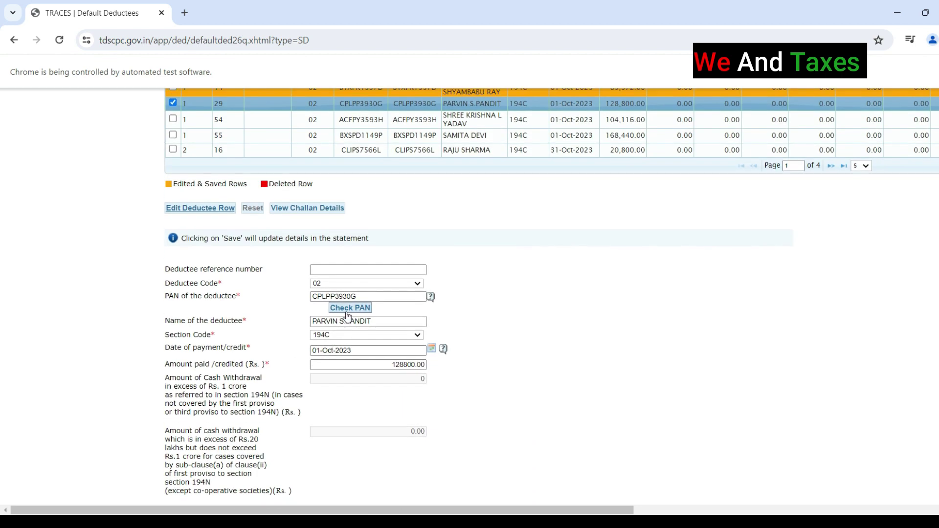
scroll(342, 318, down, 10)
click(175, 394)
click(540, 120)
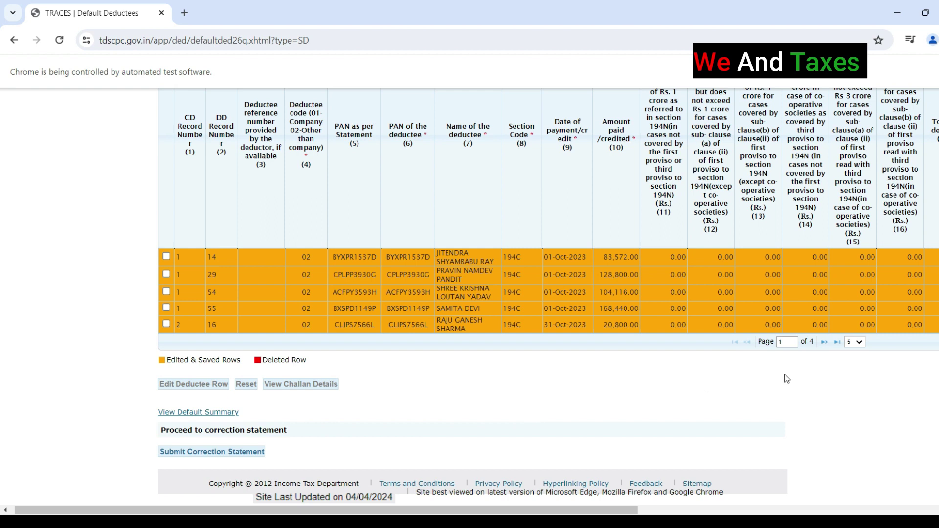
click(824, 342)
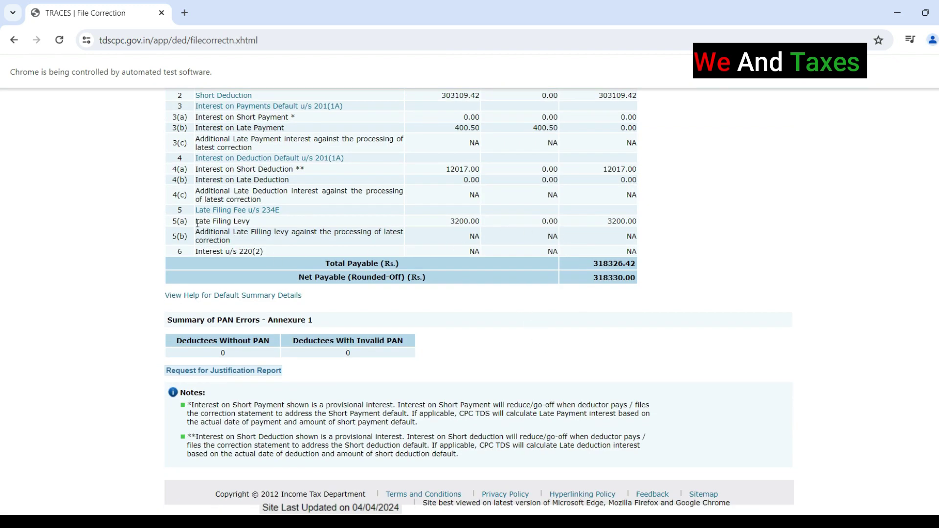
- Highlight the Late Filing Levy row and open the details for the Add Challan To Statement correction type
drag(209, 221, 638, 220)
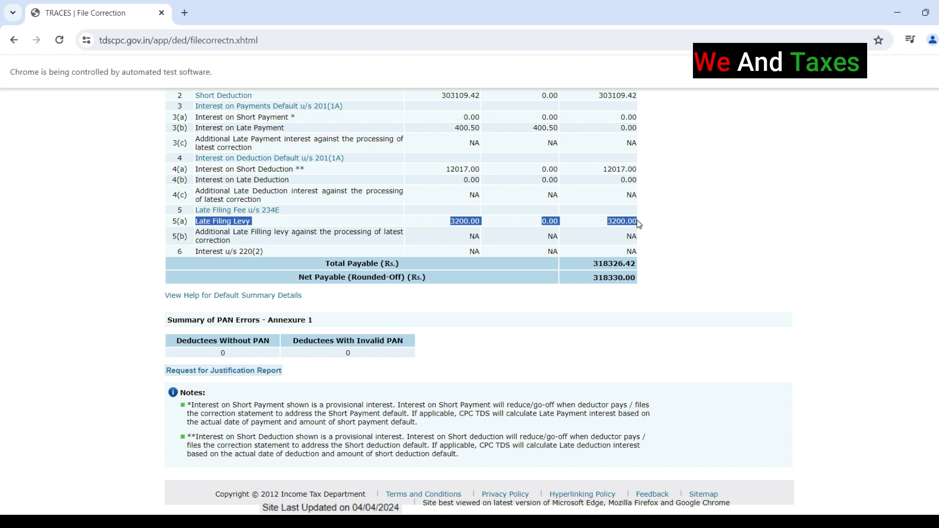
scroll(638, 222, up, 5)
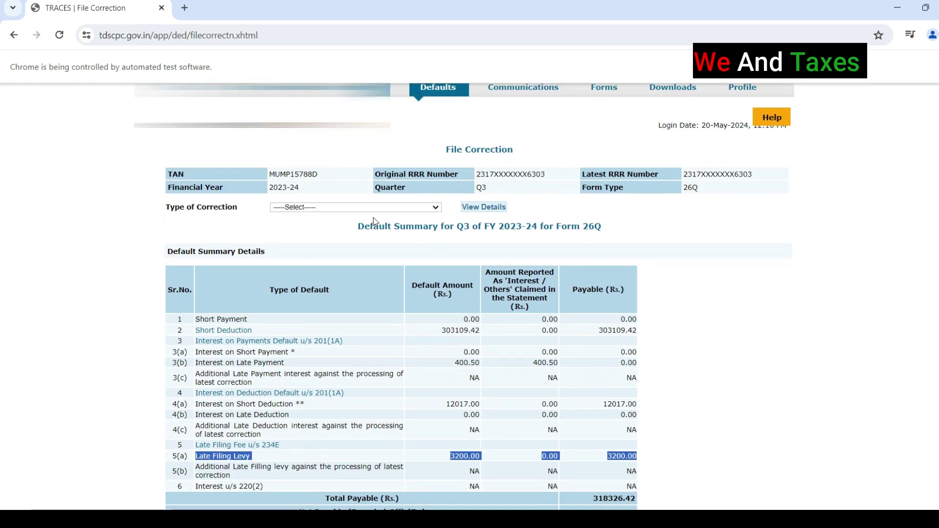
click(370, 207)
click(357, 260)
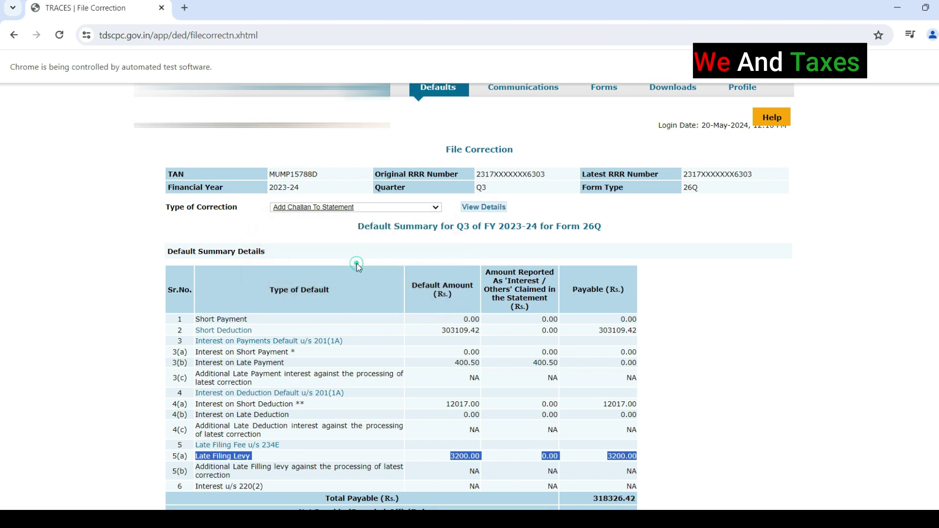
click(483, 207)
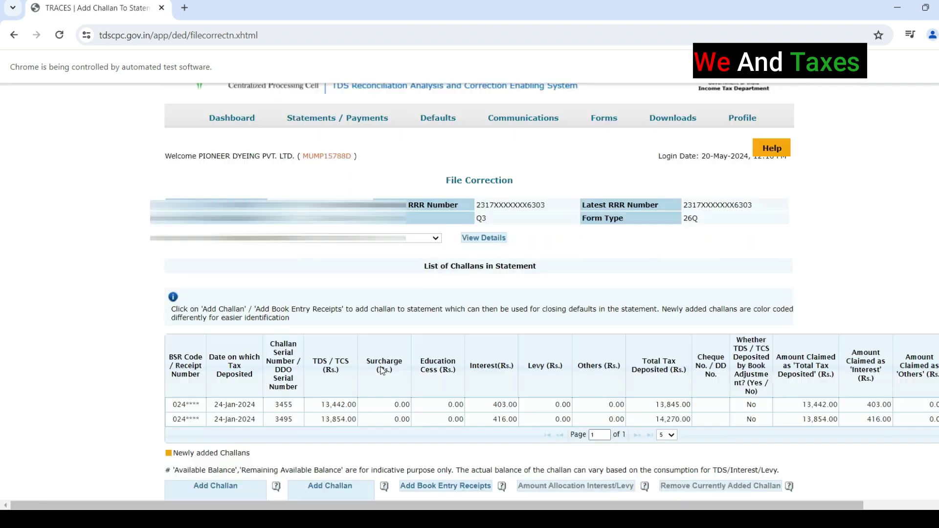
- Start adding a challan to bring up the OLTAS challans available for the statement
scroll(382, 370, down, 3)
click(217, 365)
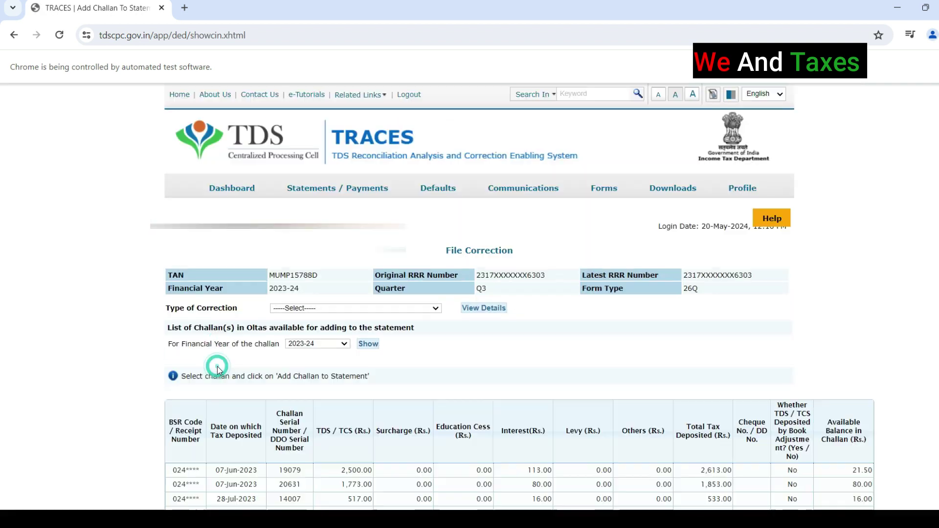
scroll(391, 396, down, 2)
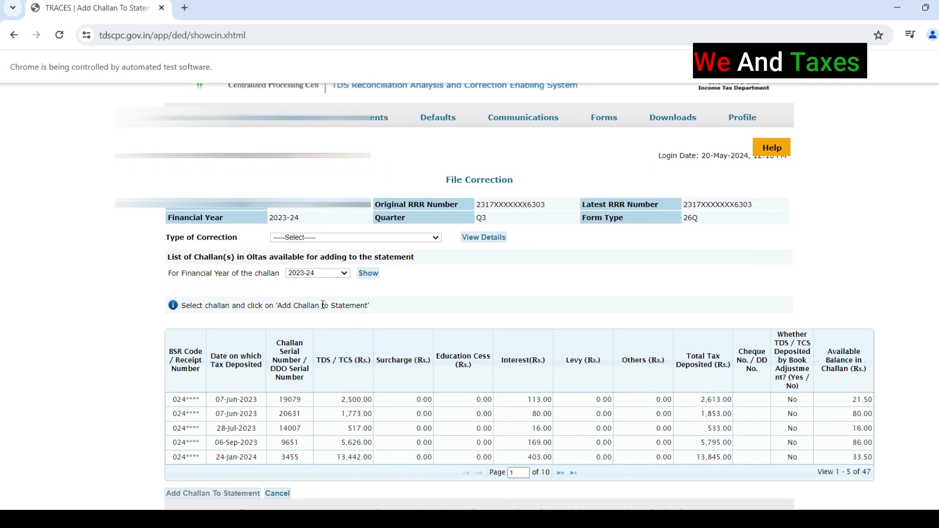
- List the OLTAS challans for financial year 2022-23 and choose the one deposited on 18-Sep-2023 for adding to the statement
click(321, 274)
click(319, 289)
click(368, 273)
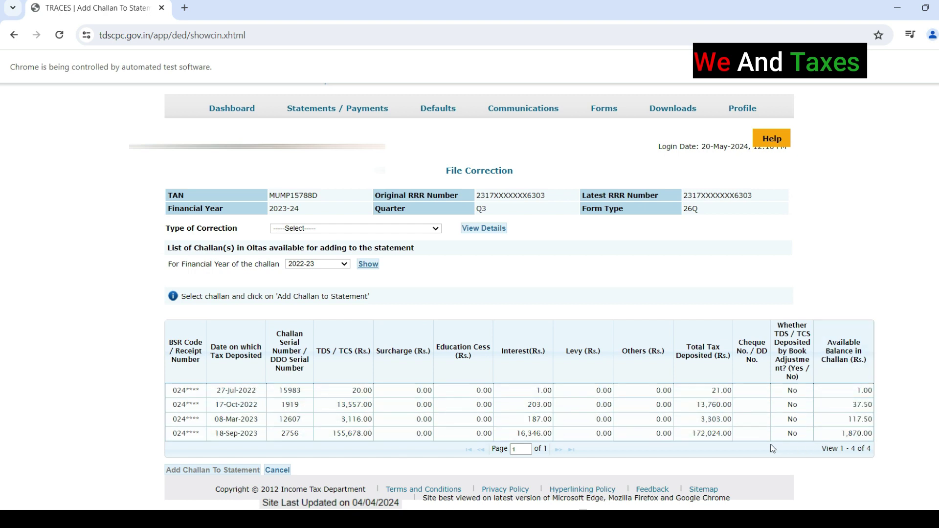
click(717, 435)
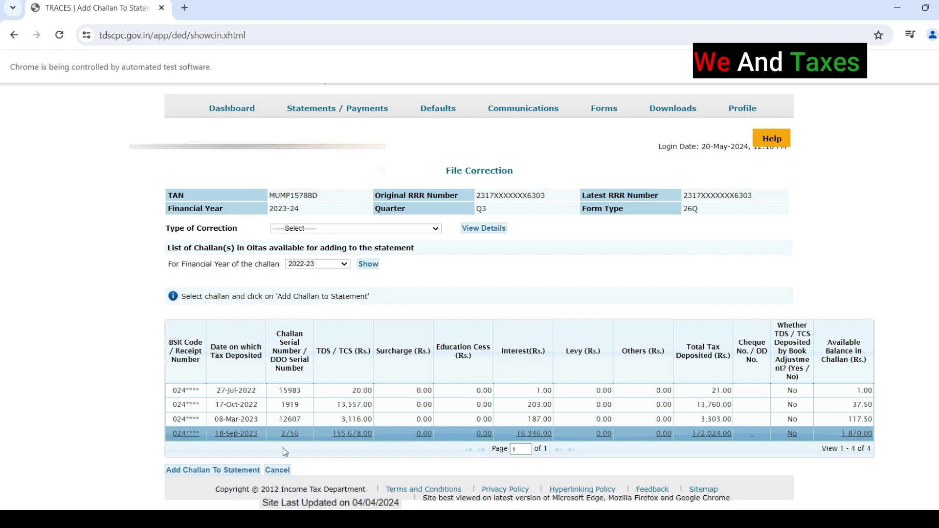
click(226, 470)
- Set the challan's amount claimed as 'Others' under section 234E to 1870 and save it
scroll(367, 392, down, 8)
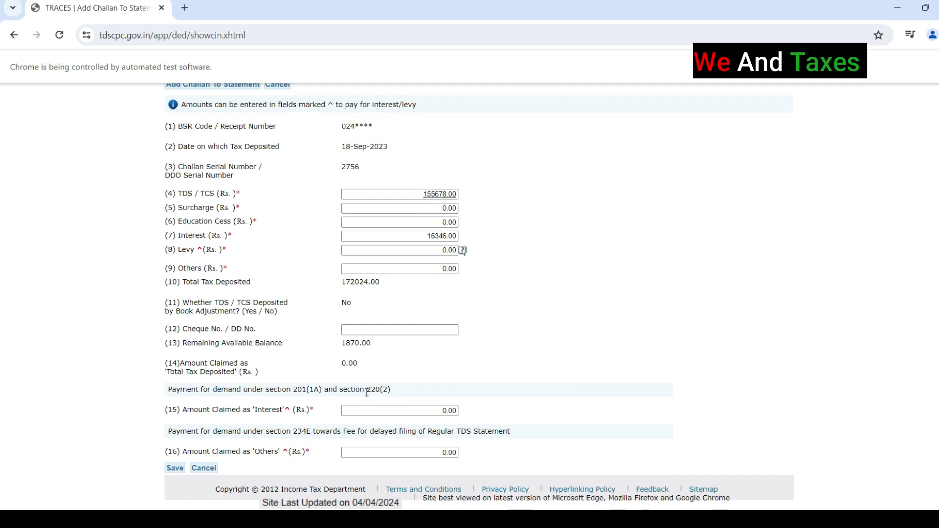
click(390, 447)
click(440, 453)
text(1870)
click(174, 468)
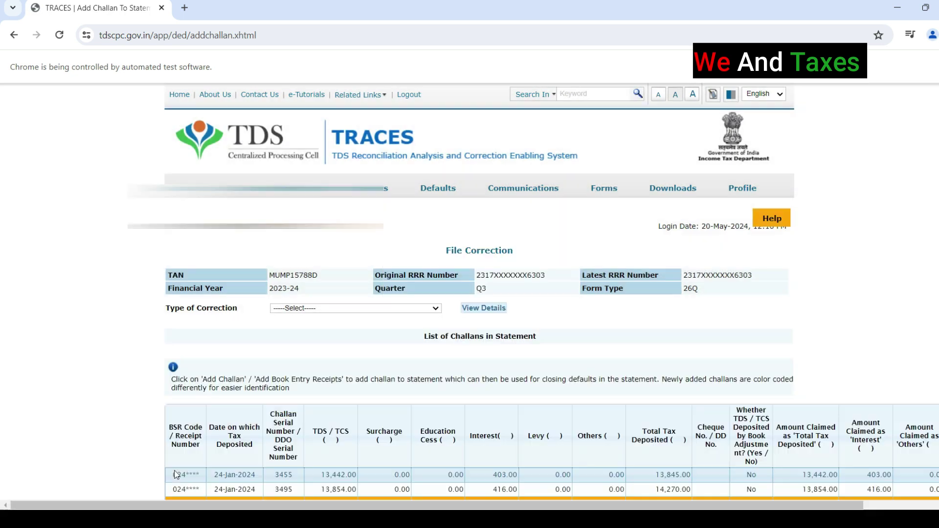
- Submit the correction statement containing the newly added challan and confirm the submission
scroll(369, 402, down, 4)
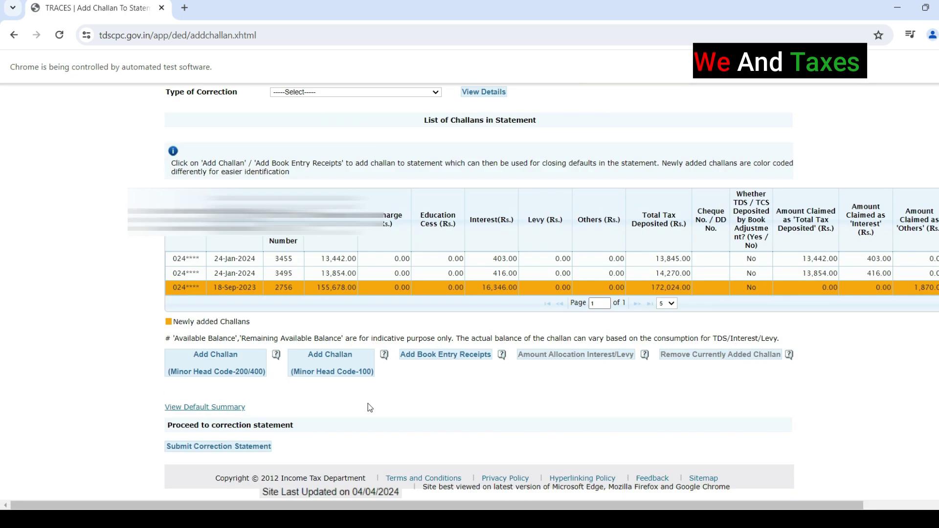
click(235, 451)
click(179, 423)
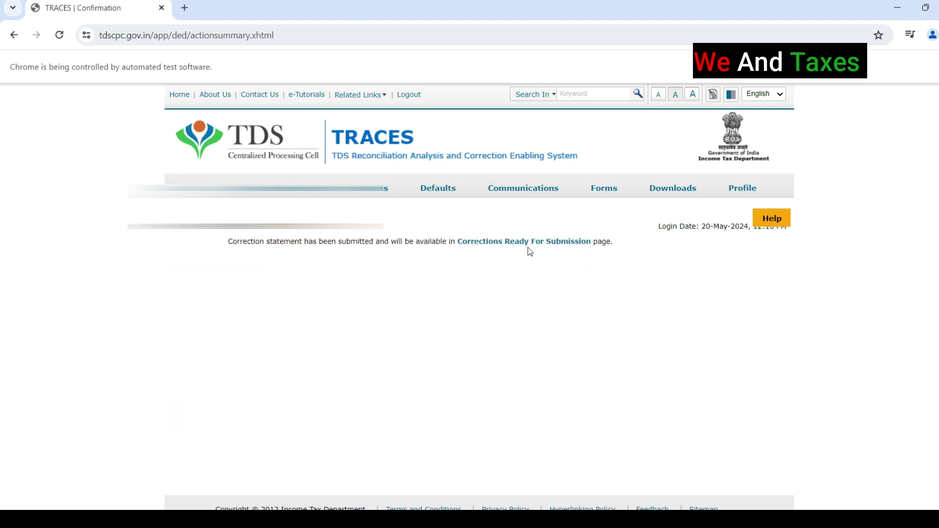
- Go to the corrections ready for submission and open the 2023-24 Q3 Form 26Q statement's action summary
click(482, 242)
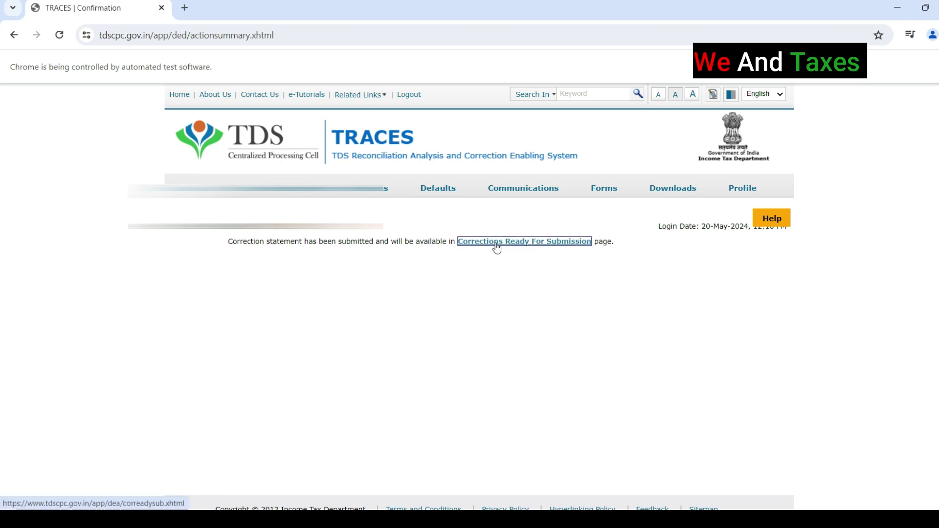
click(325, 307)
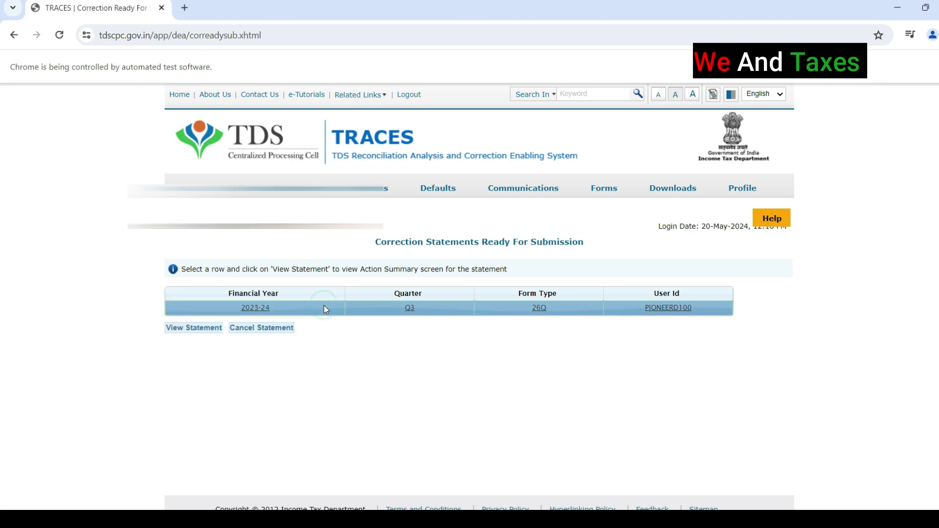
click(191, 329)
- Submit the correction statement for processing, signing it with the digital certificate and entering the token password
click(201, 333)
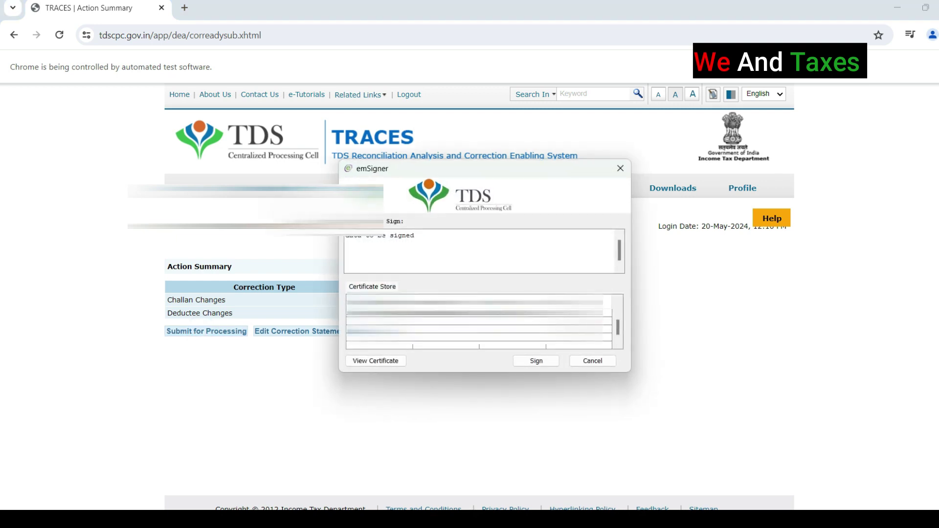
click(455, 313)
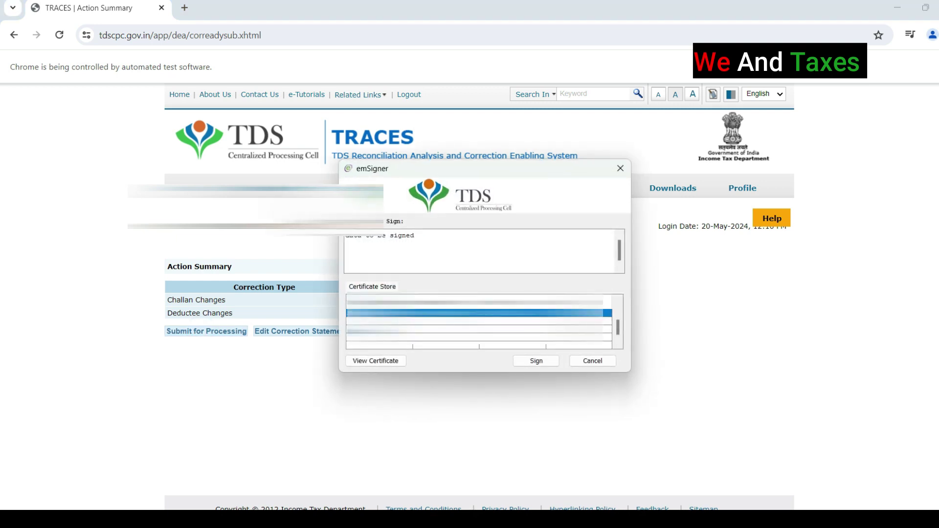
click(536, 362)
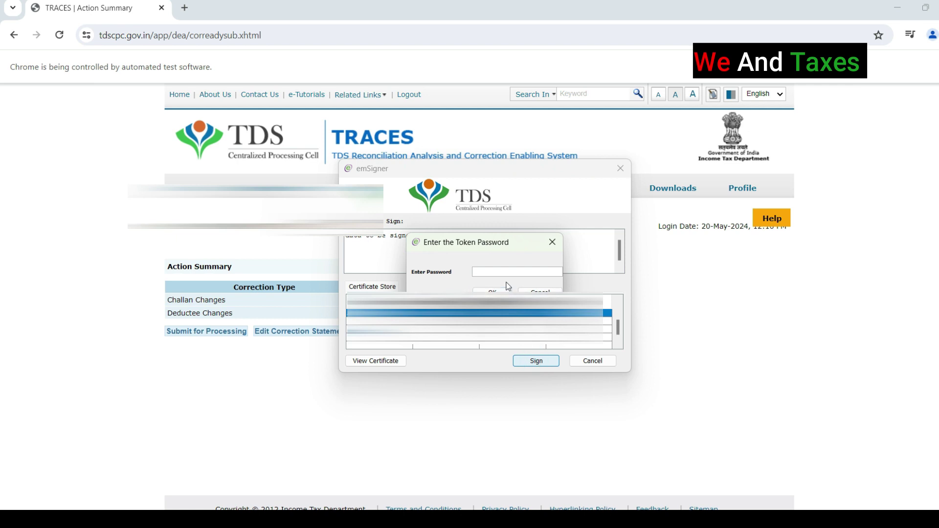
text(••••••••)
click(507, 291)
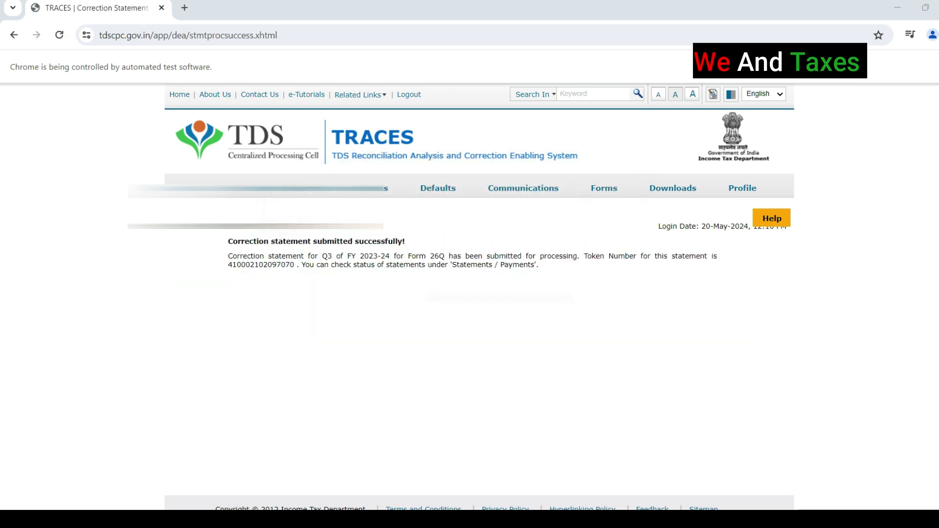